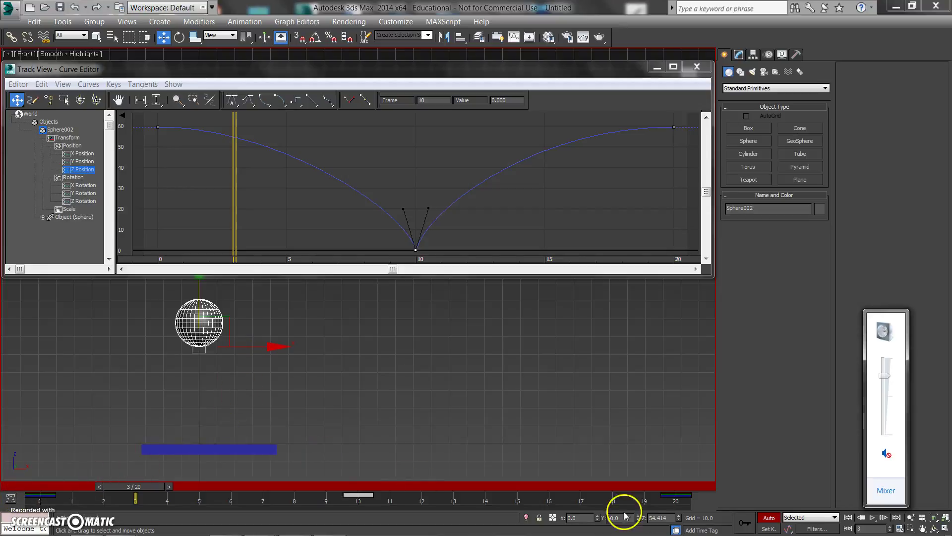
- Play the sphere's bounce animation and stop it
left_click(870, 520)
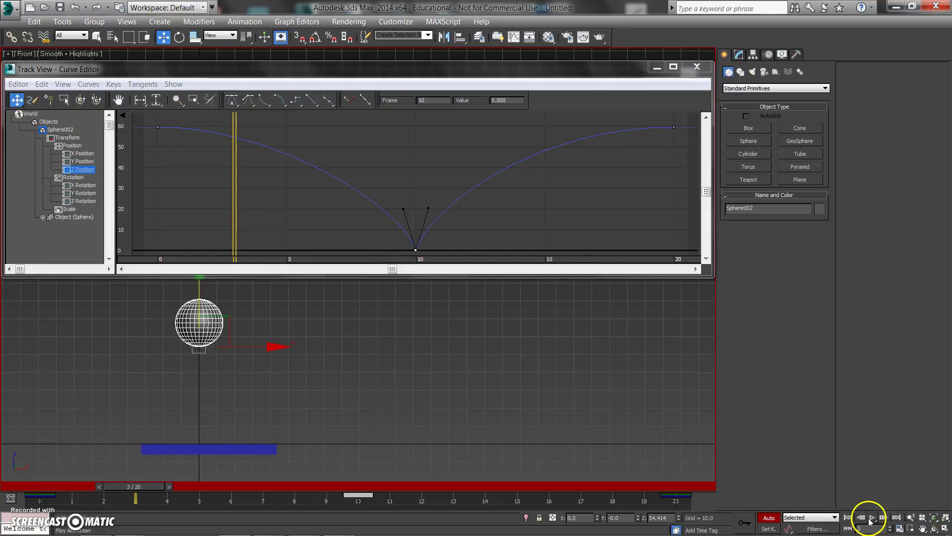
left_click(872, 519)
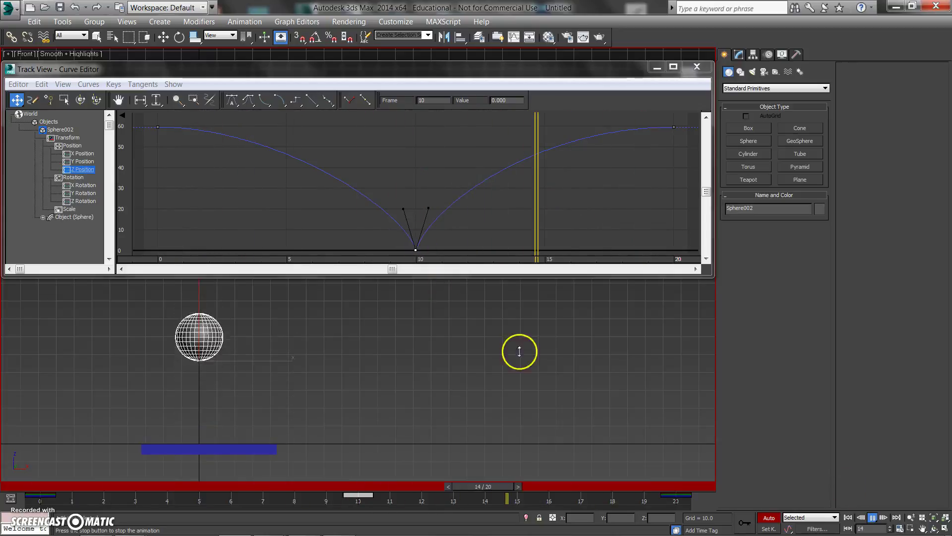
left_click(872, 518)
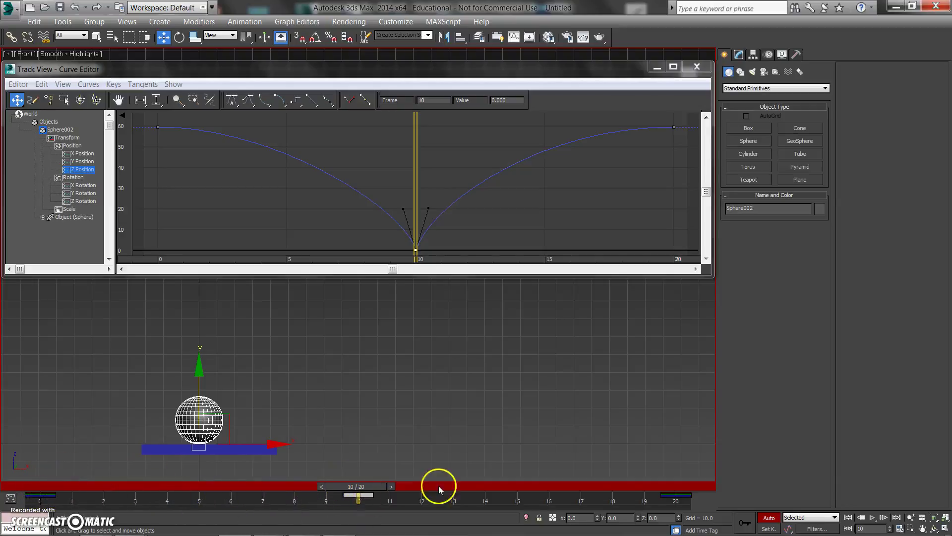
- Return to frame 0 with the Move tool active and close the Curve Editor
left_click_drag(350, 487, 20, 483)
key("w")
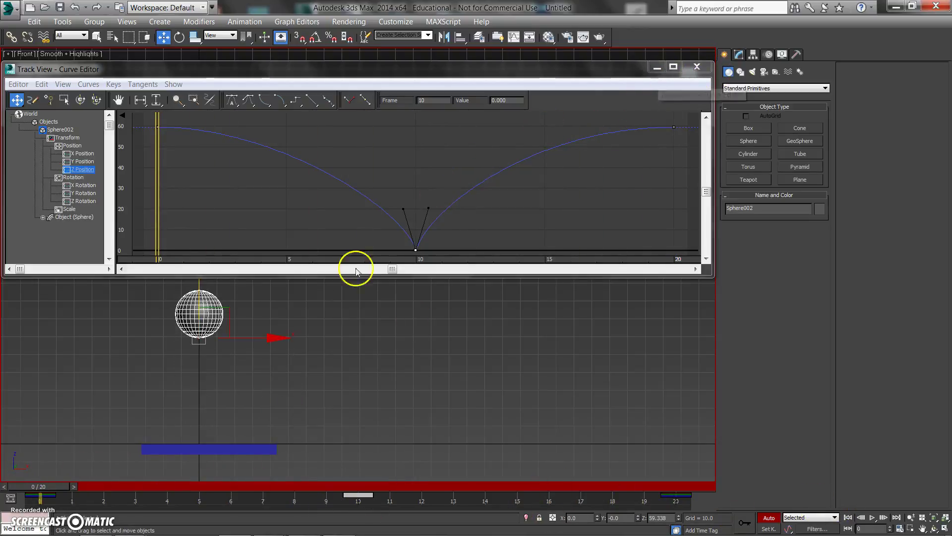
left_click(697, 68)
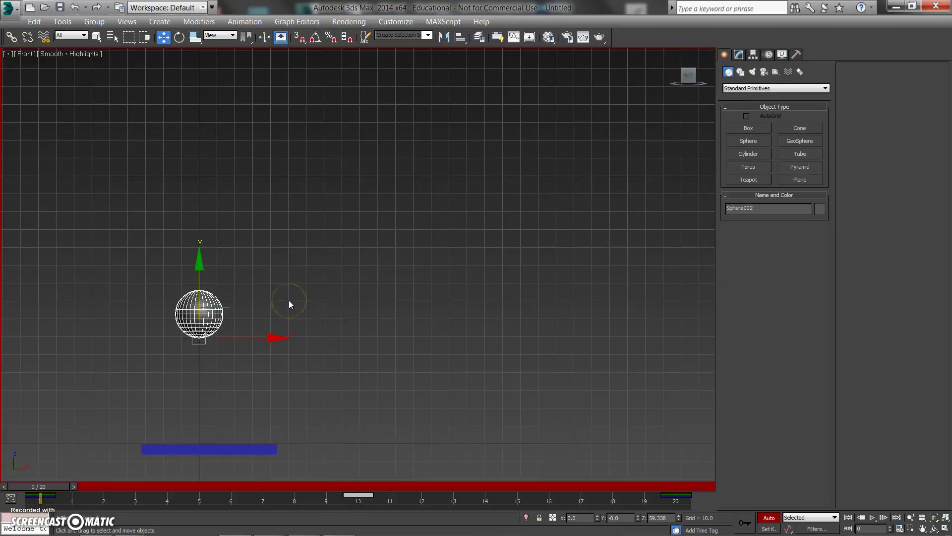
- Frame the Front view on the scene with edged faces shown, then go to frame 10
scroll(358, 374, "up", 3)
middle_click_drag(358, 374, 564, 275)
scroll(502, 302, "down", 3)
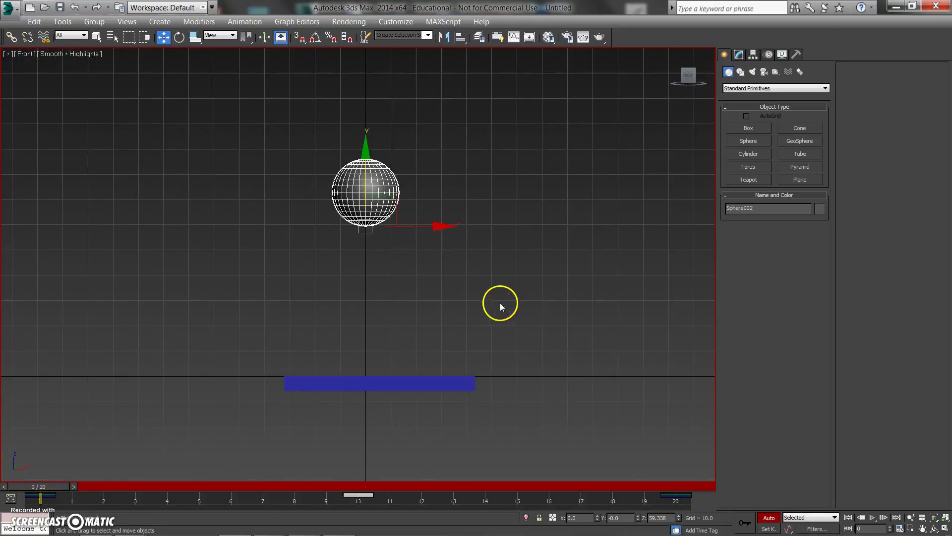
key("F4")
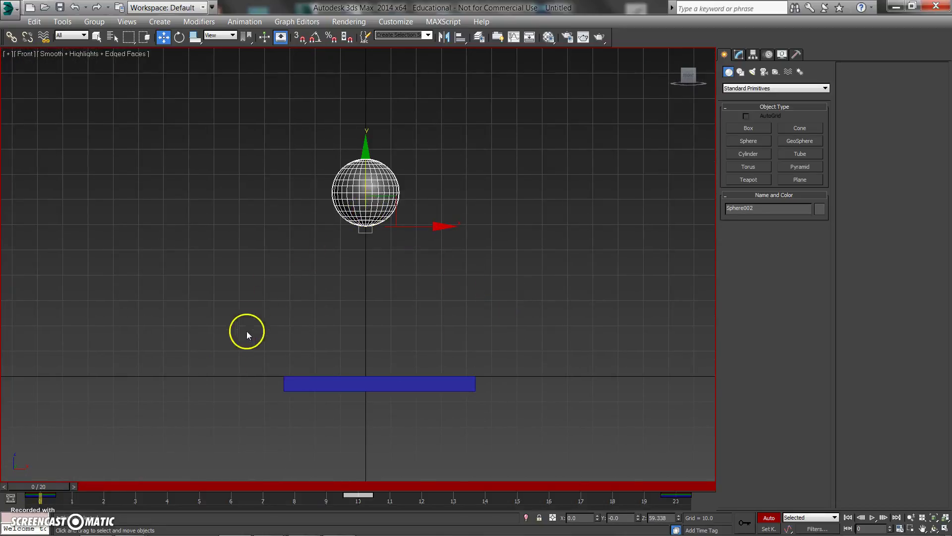
left_click_drag(63, 480, 362, 461)
key("w")
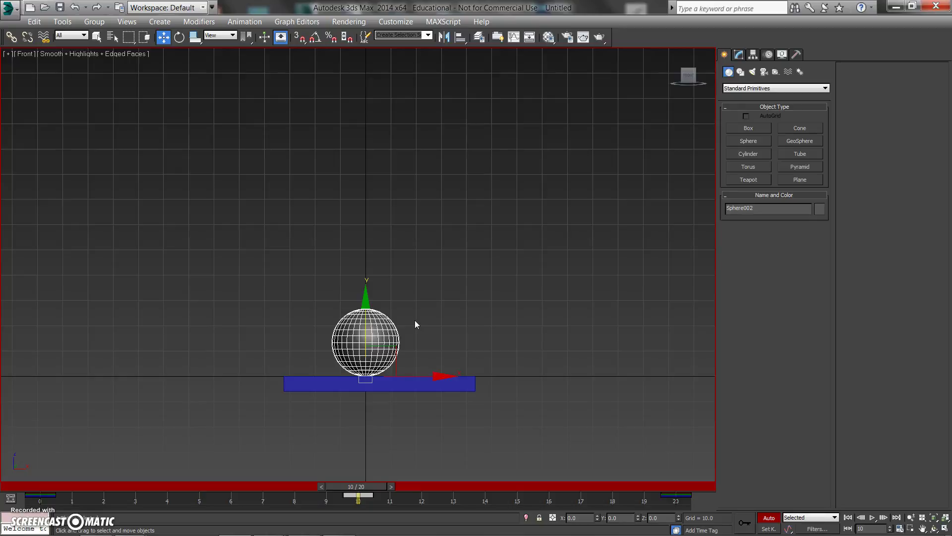
- Scrub the bounce through frames 8, 5, 10 and 12
left_click_drag(343, 486, 283, 485)
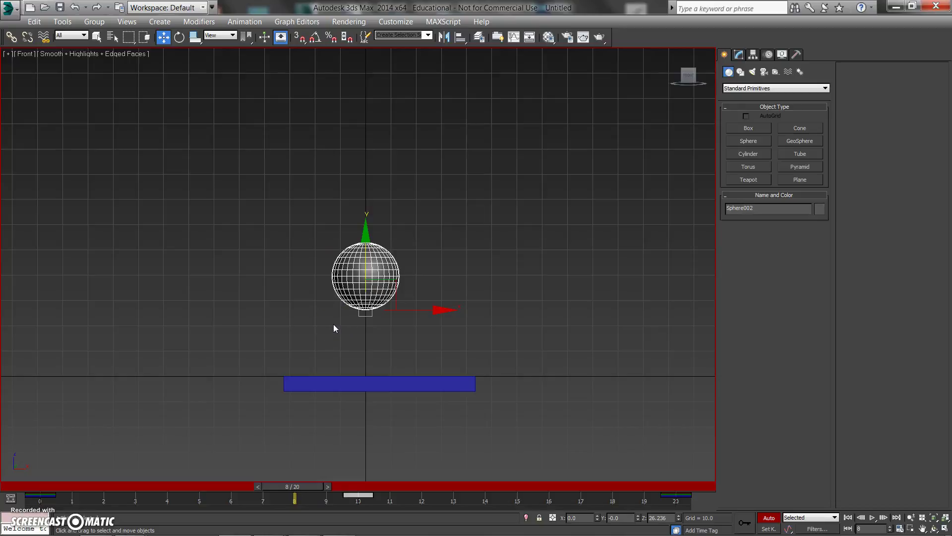
left_click_drag(296, 494, 203, 479)
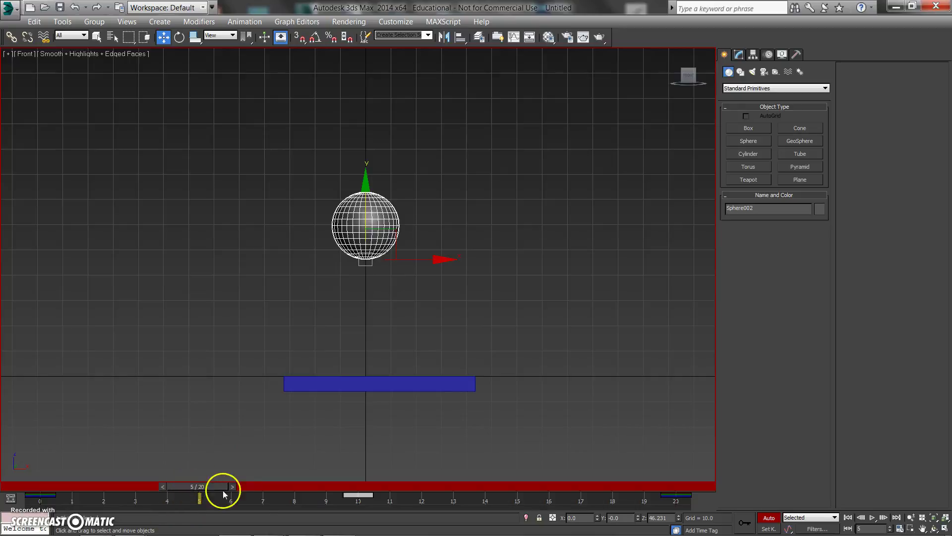
left_click_drag(221, 489, 365, 491)
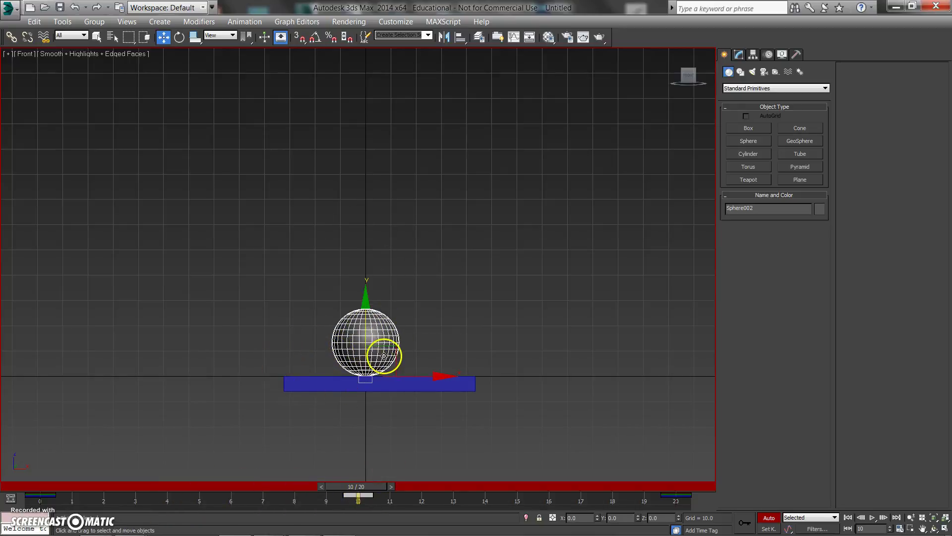
left_click_drag(357, 491, 428, 494)
key("w")
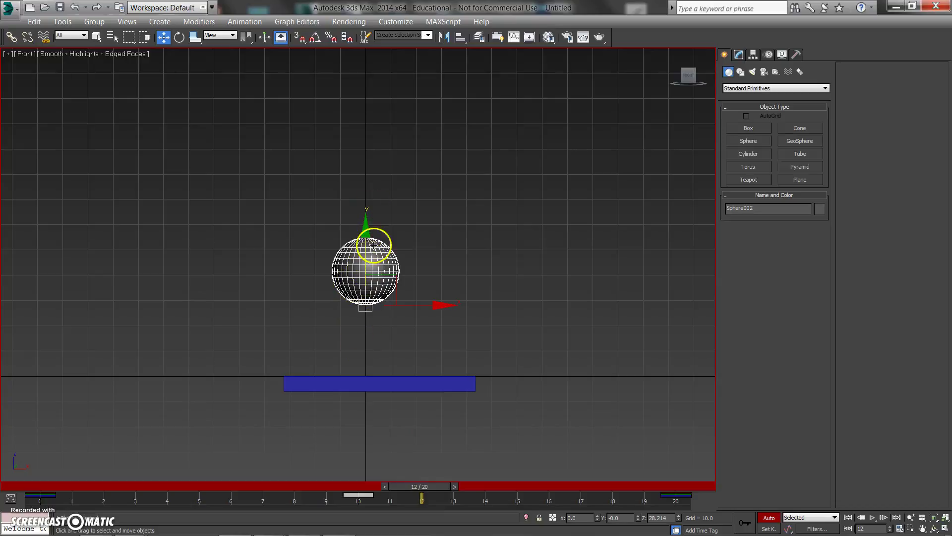
- Scrub through frames 16, 8, 11 and 10, then jump back to frame 0
left_click_drag(429, 485, 574, 488)
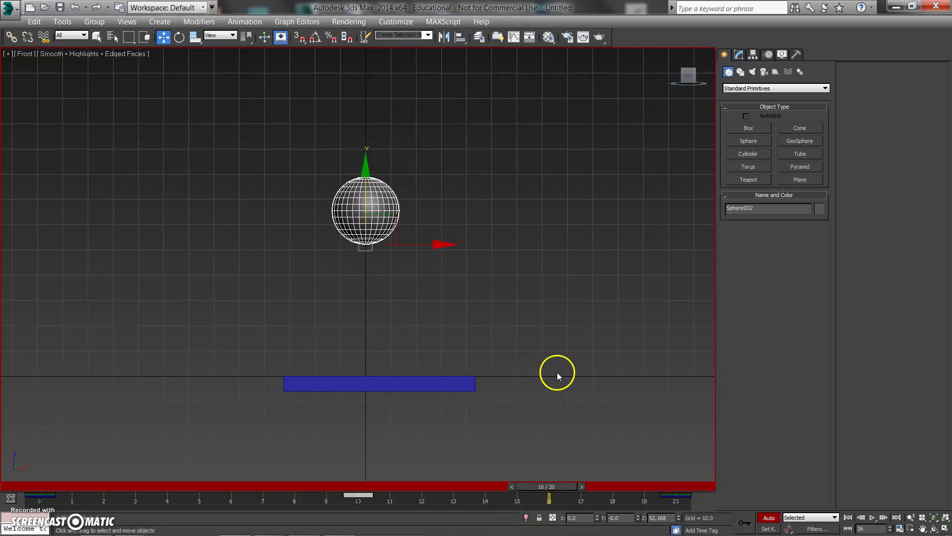
left_click_drag(553, 487, 294, 483)
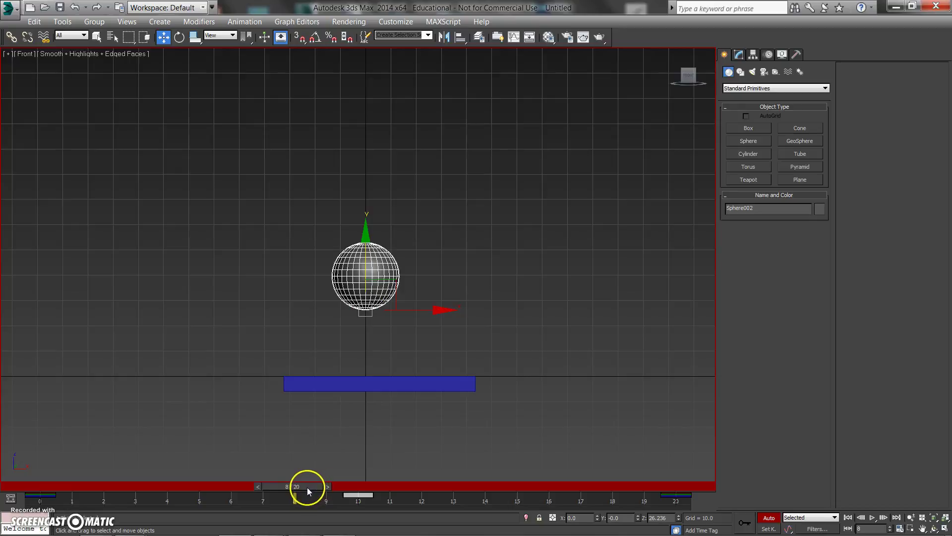
left_click_drag(306, 487, 392, 495)
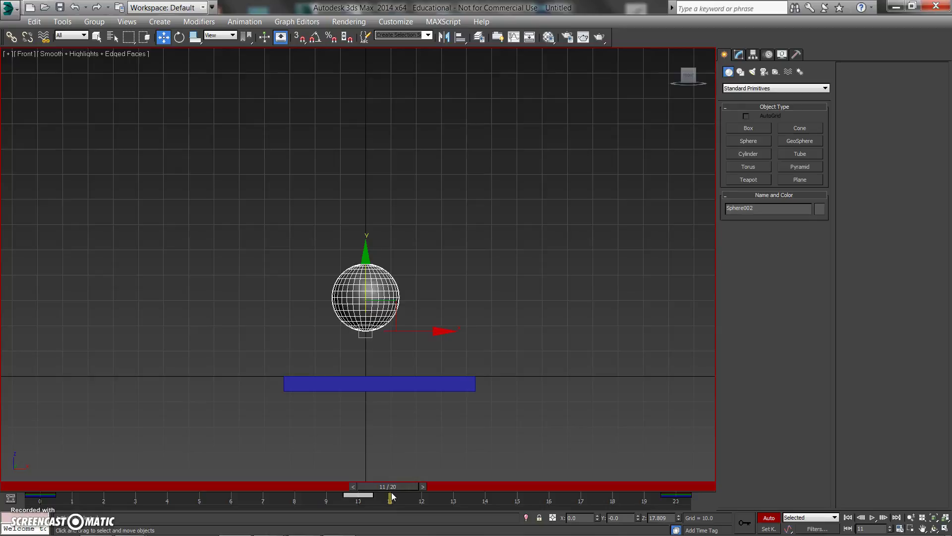
left_click(381, 503)
left_click_drag(394, 490, 373, 486)
key("w")
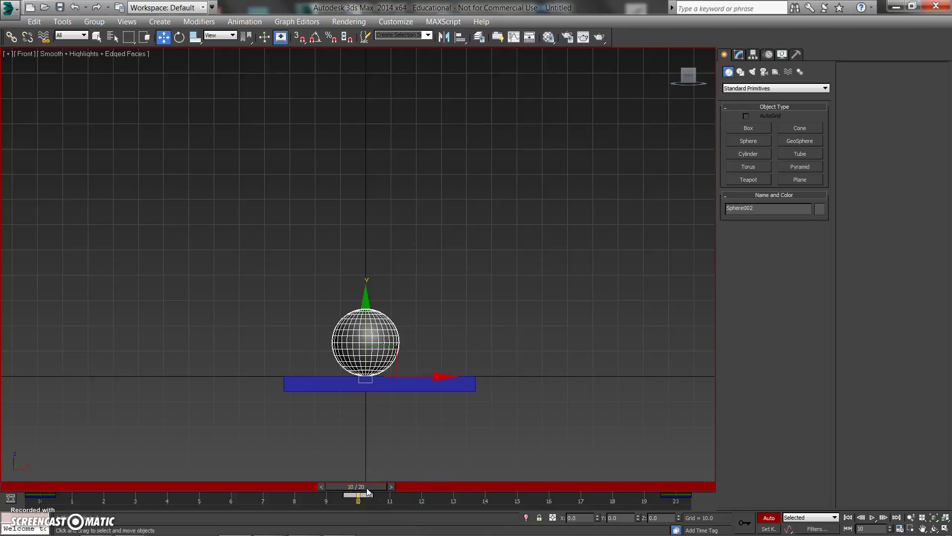
left_click(46, 494)
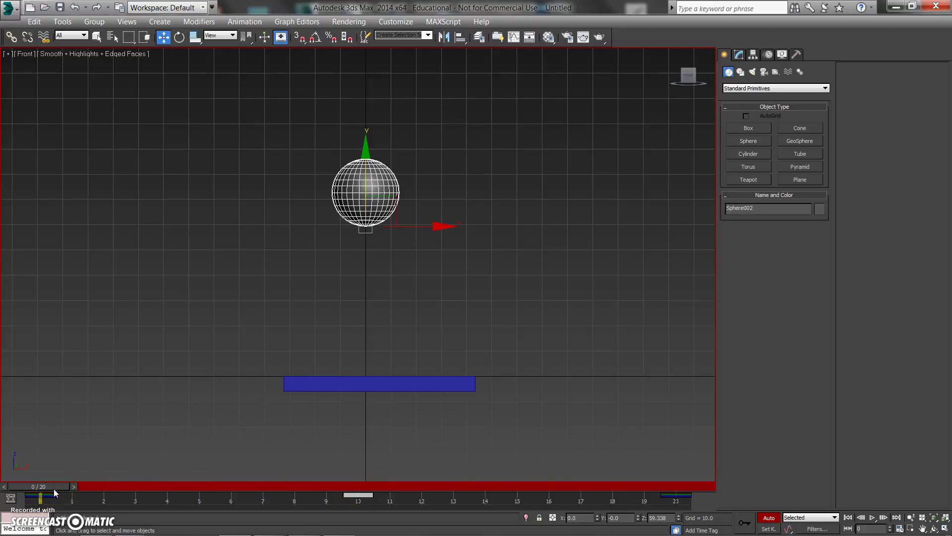
- At frame 20, switch to Select and Scale and try its flyout scale modes
left_click(681, 488)
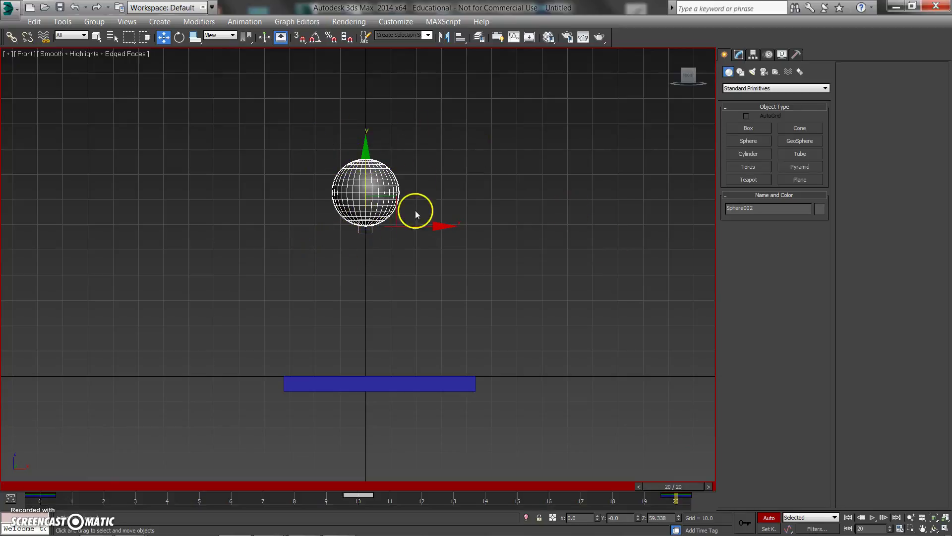
left_click(196, 38)
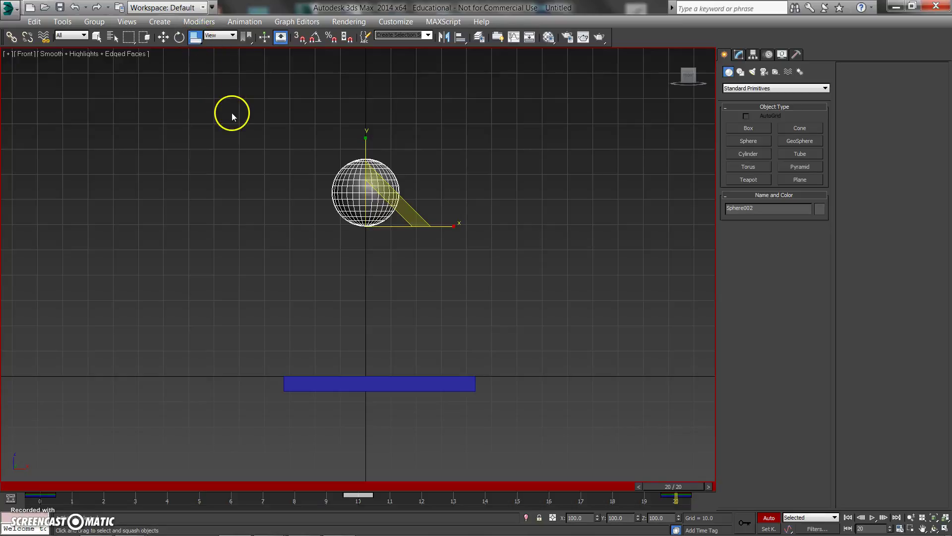
left_click_drag(195, 37, 198, 84)
left_click_drag(196, 38, 198, 56)
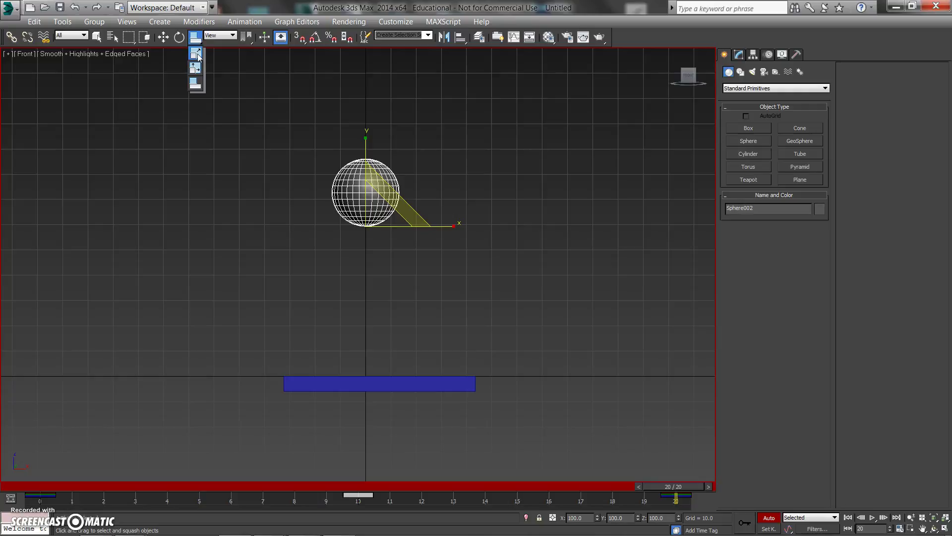
left_click_drag(198, 56, 197, 56)
- Squash the sphere vertically, cancel to keep it round, and pick Select and Squash
left_click_drag(363, 141, 379, 155)
right_click(379, 152)
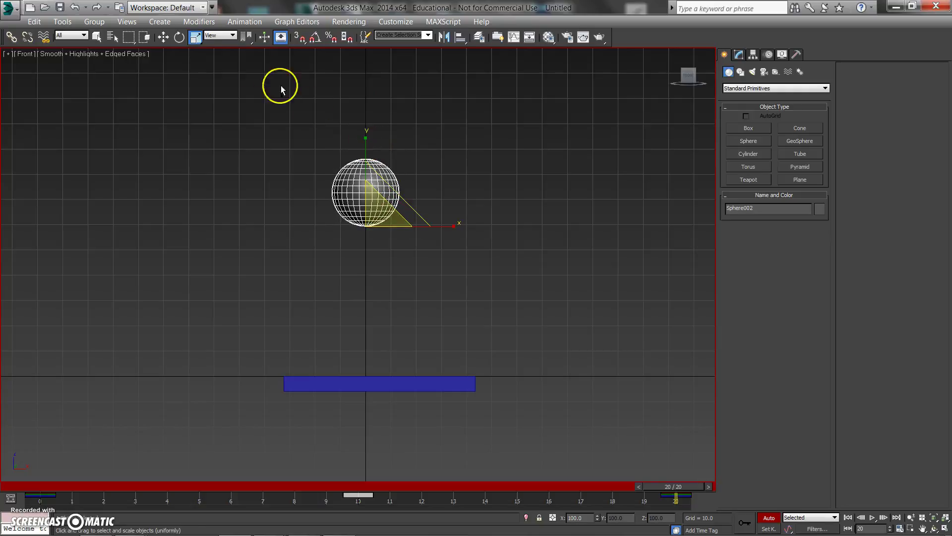
left_click_drag(199, 38, 192, 88)
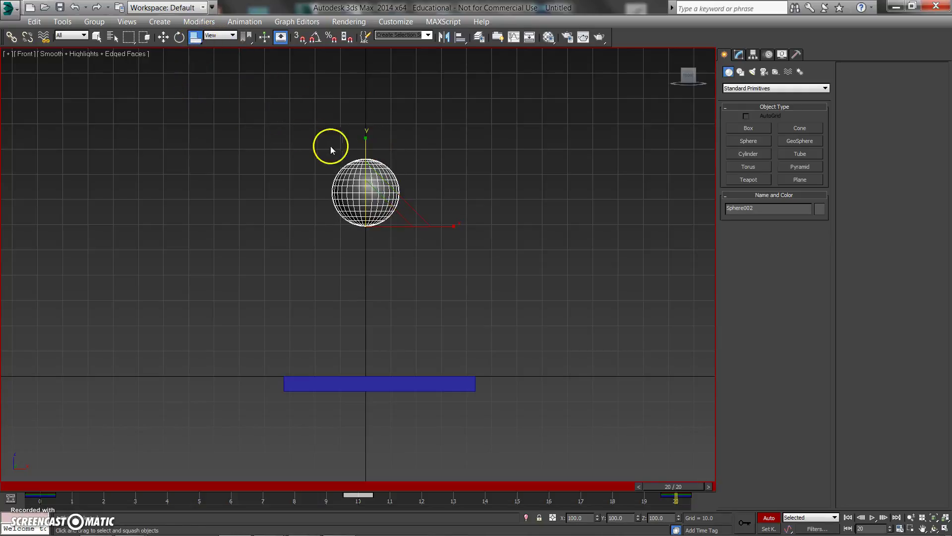
- Try flattening the sphere with the scale modes, then undo back to 100% scale
left_click_drag(366, 144, 195, 54)
left_click_drag(365, 143, 353, 167)
key("ctrl+z")
left_click_drag(199, 38, 195, 85)
- Go to frame 10 with Select and Squash active and clear the track bar key selection
left_click_drag(677, 487, 432, 507)
key("r")
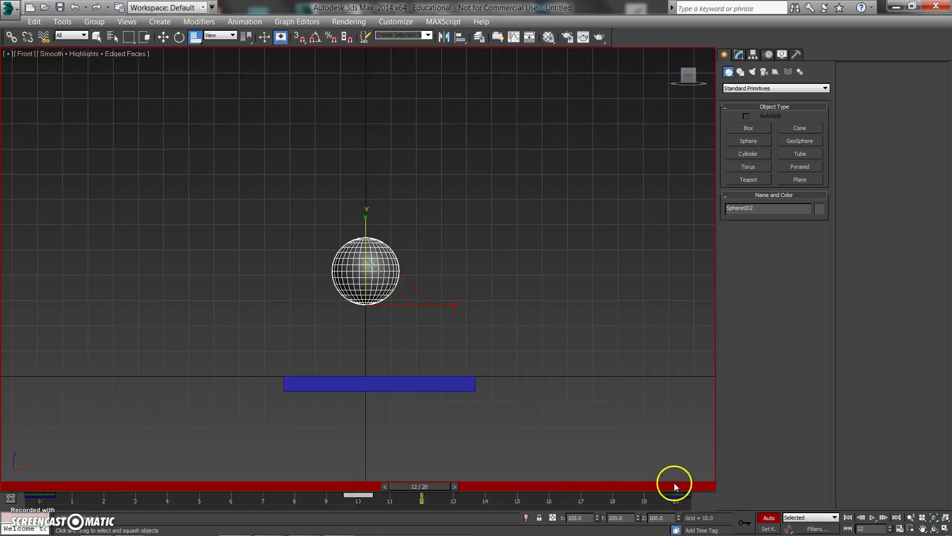
left_click(681, 497)
left_click_drag(395, 485, 350, 495)
key("r")
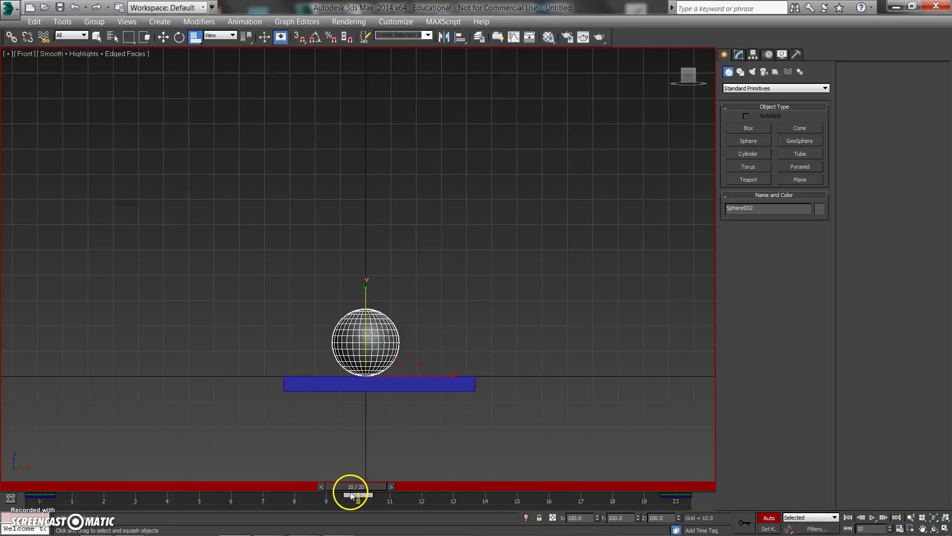
left_click(354, 496)
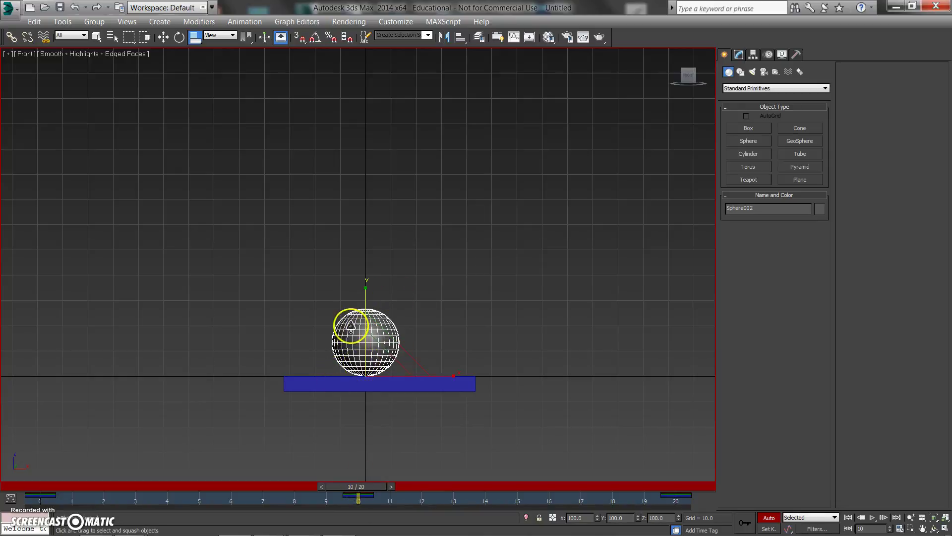
- Copy the frame-10 ground-contact key to frame 8 on the track bar
left_click_drag(364, 487, 292, 485)
double_click(325, 487)
key("r")
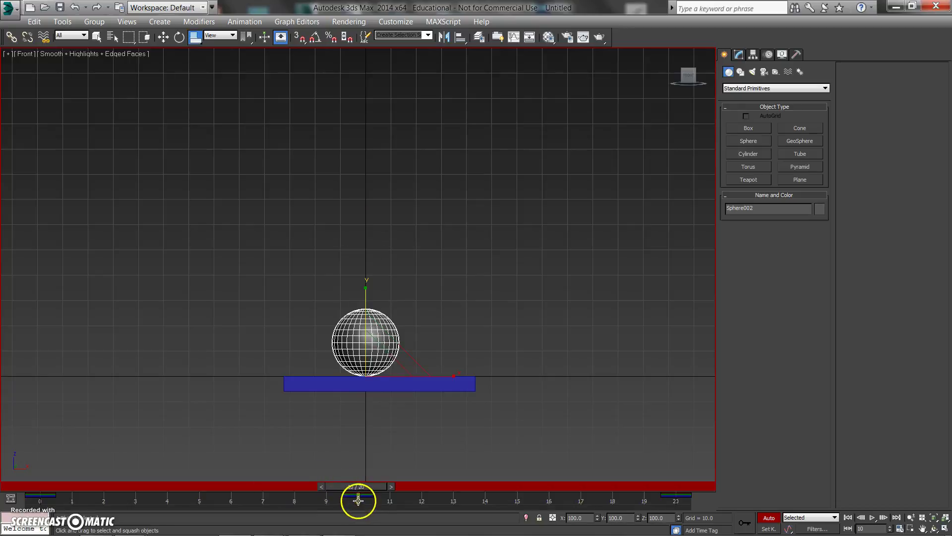
left_click(362, 496)
left_click(350, 496)
left_click_drag(350, 496, 296, 494)
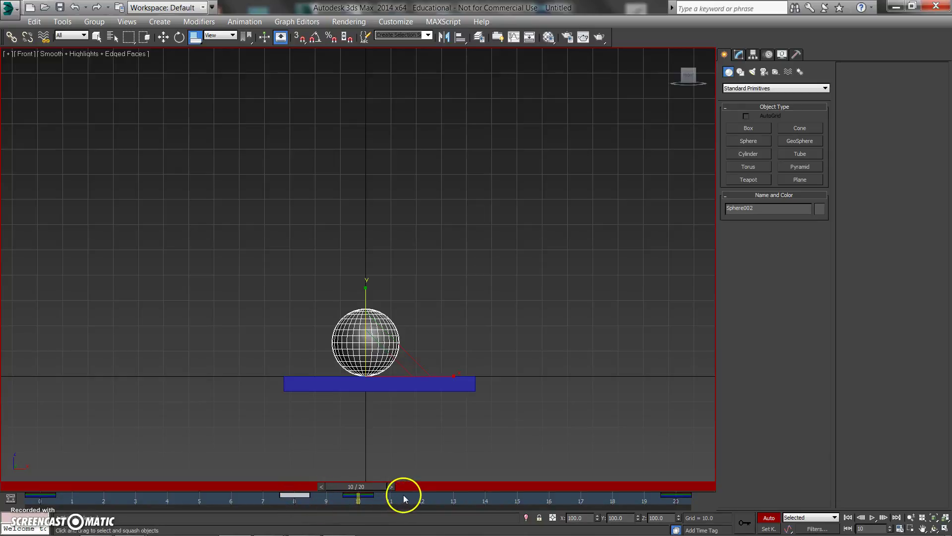
- Copy the frame-10 key to frame 12 and return to frame 0
left_click(365, 495)
left_click_drag(365, 496, 415, 501, "shift")
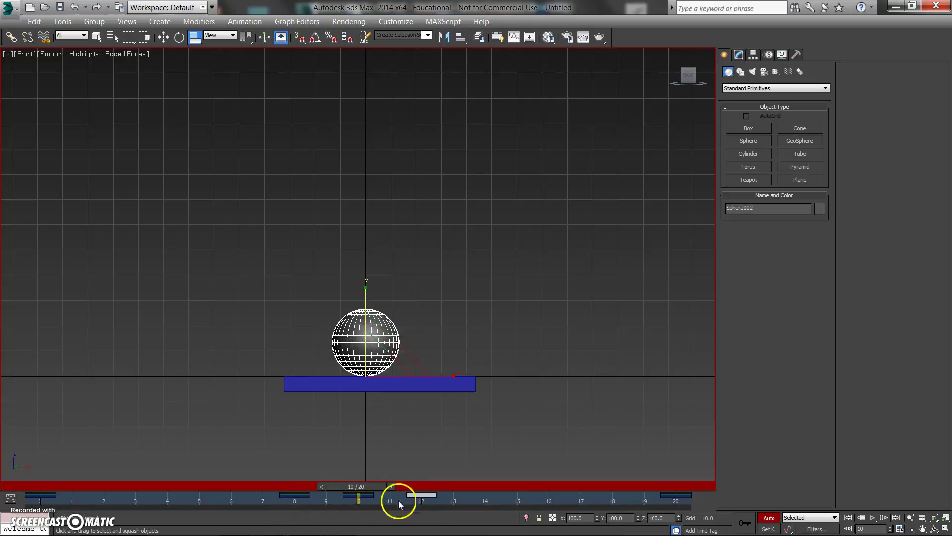
left_click_drag(364, 487, 38, 486)
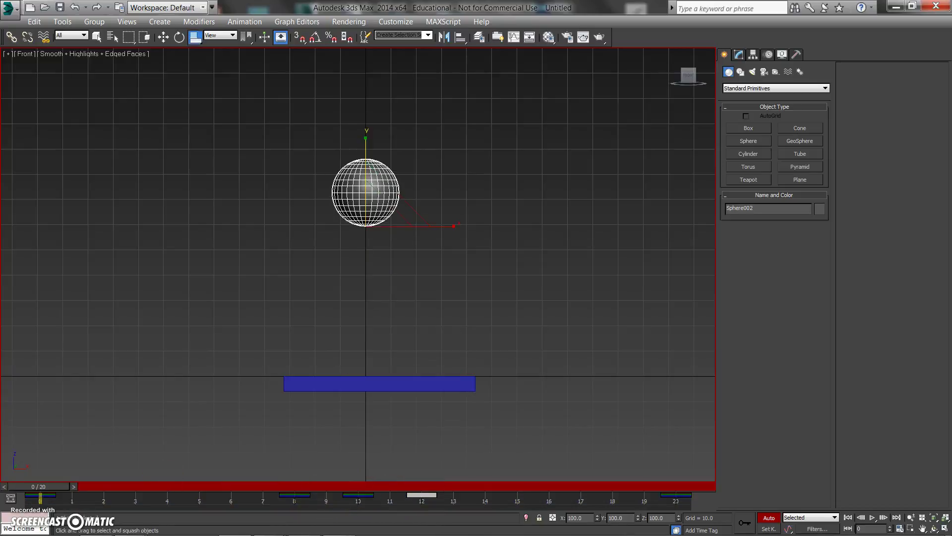
- Play the bounce, then open the Curve Editor showing only the Z Position curve
left_click(104, 445)
key("/")
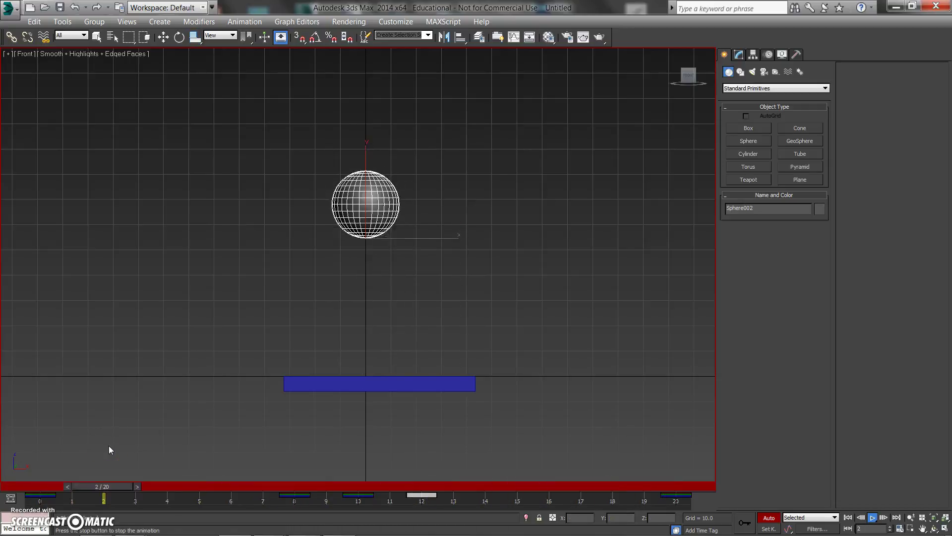
key("slash")
key("r")
right_click(303, 258)
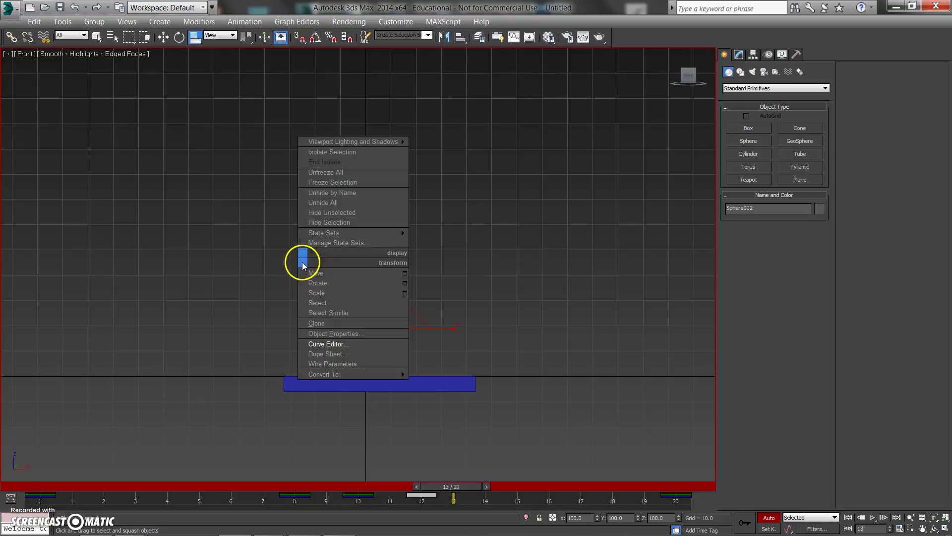
mouse_move(324, 374)
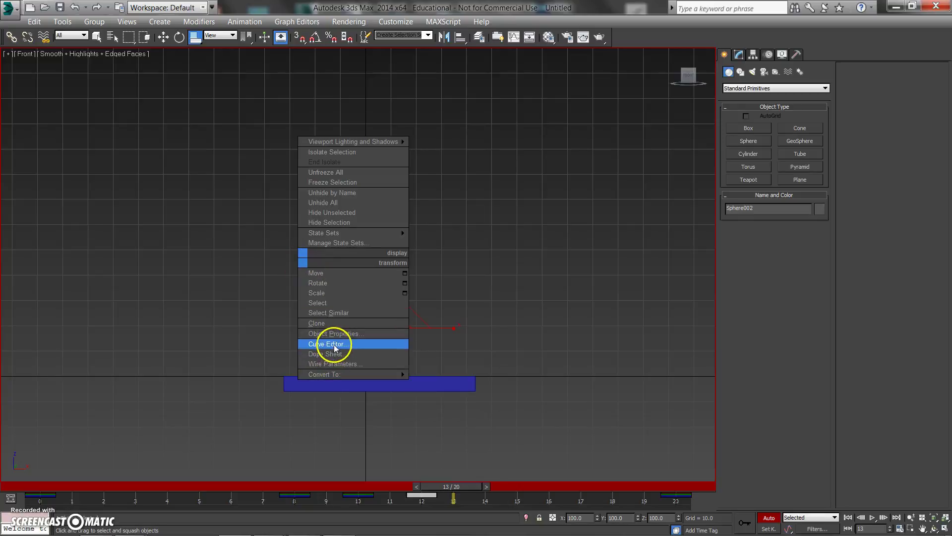
left_click(335, 344)
left_click(80, 169)
- Zoom the graph and replay the bounce to review the Z Position curve
scroll(399, 169, "up", 3)
scroll(420, 183, "up", 4)
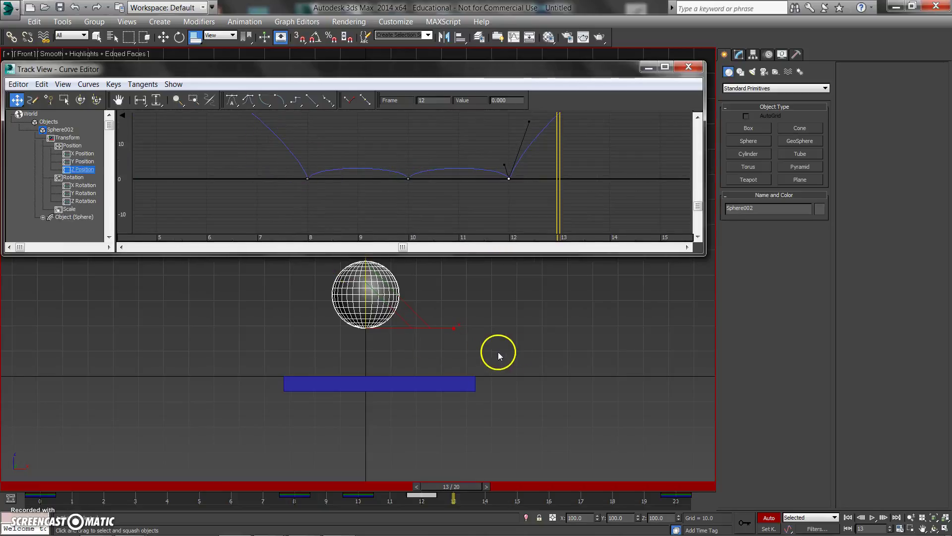
key("/")
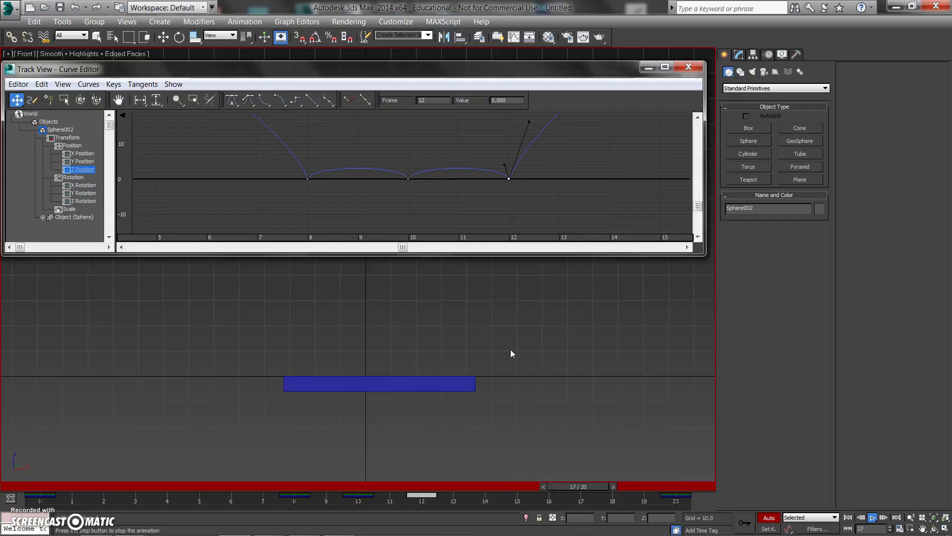
key("/")
key("r")
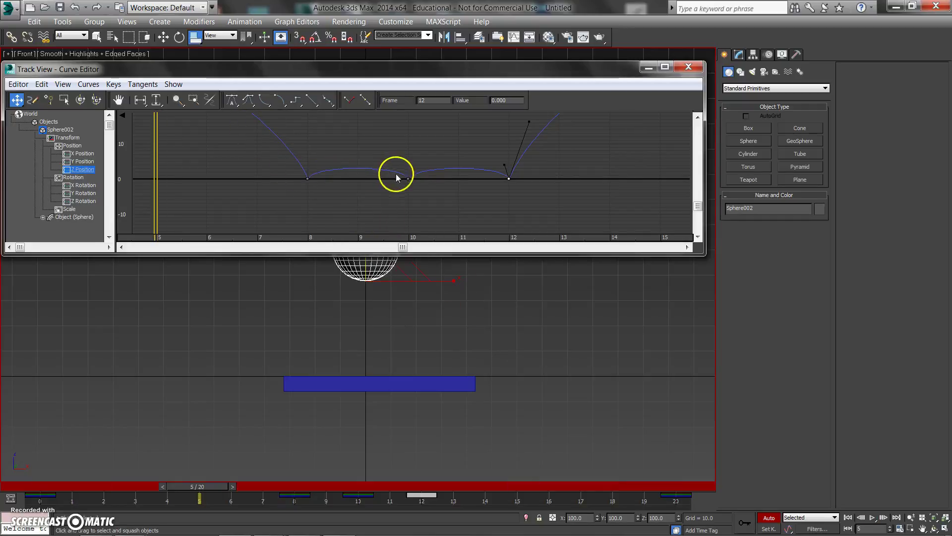
- Set linear tangents on the keys at frames 8, 10 and 12, then play to check
middle_click_drag(511, 178, 498, 200)
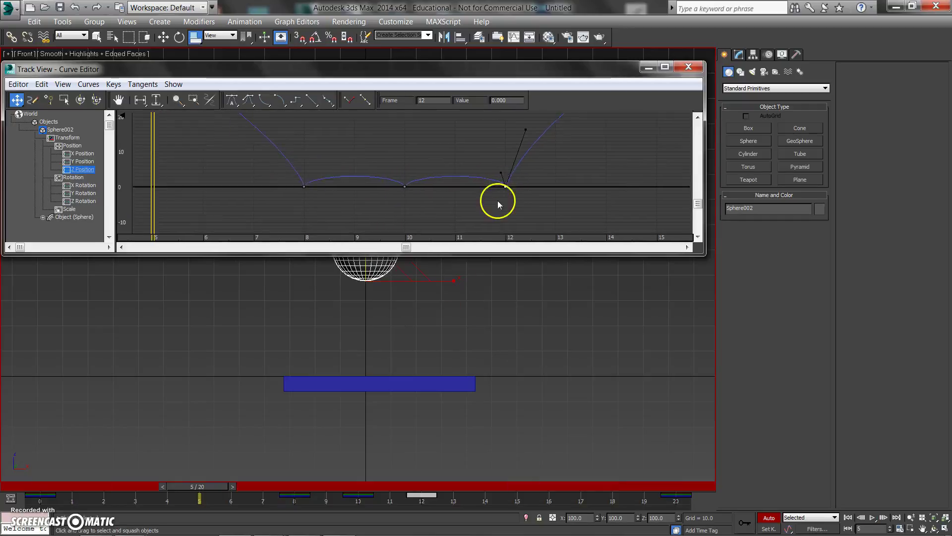
left_click_drag(293, 194, 531, 225)
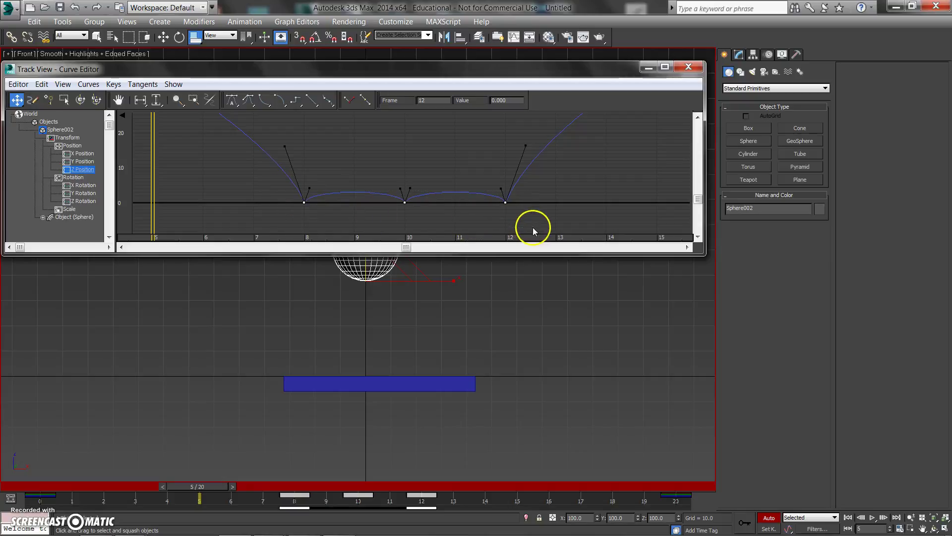
left_click(268, 102)
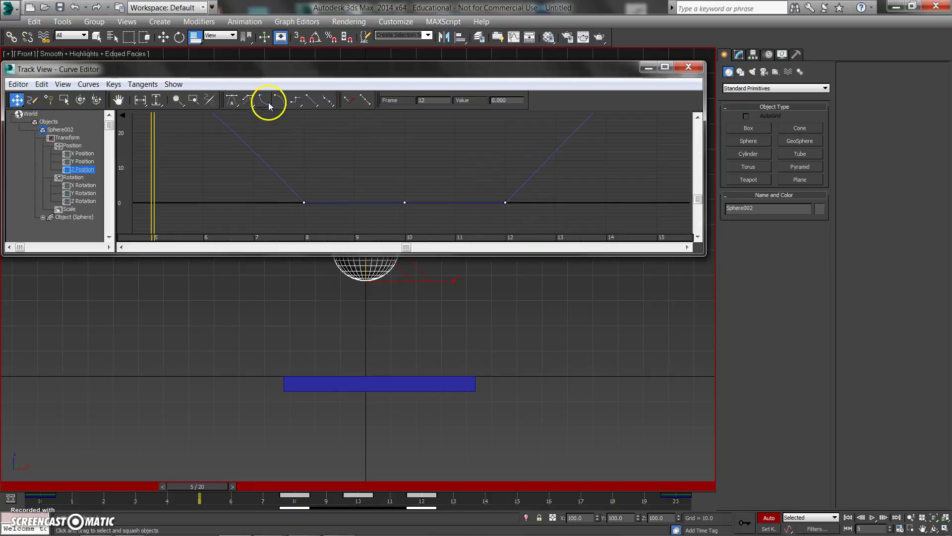
scroll(346, 175, "down", 5)
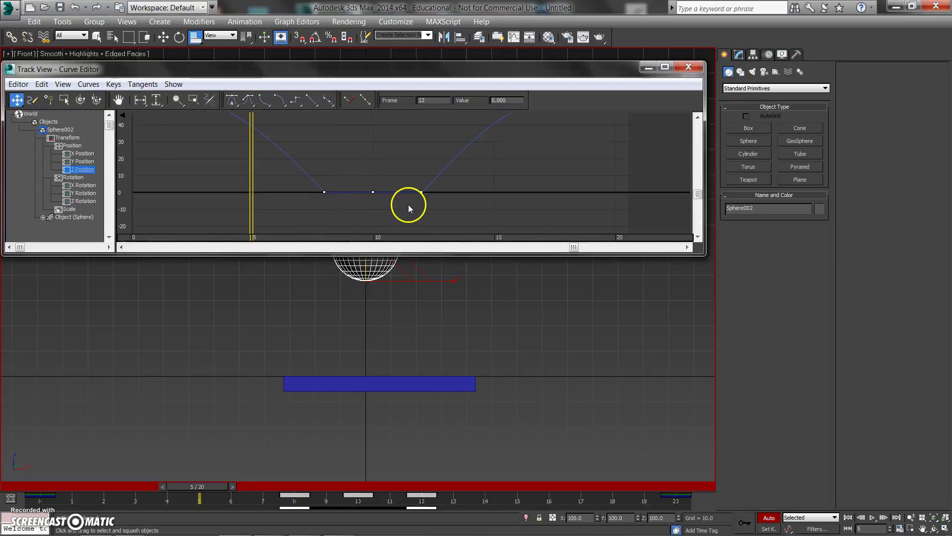
scroll(424, 208, "down", 1)
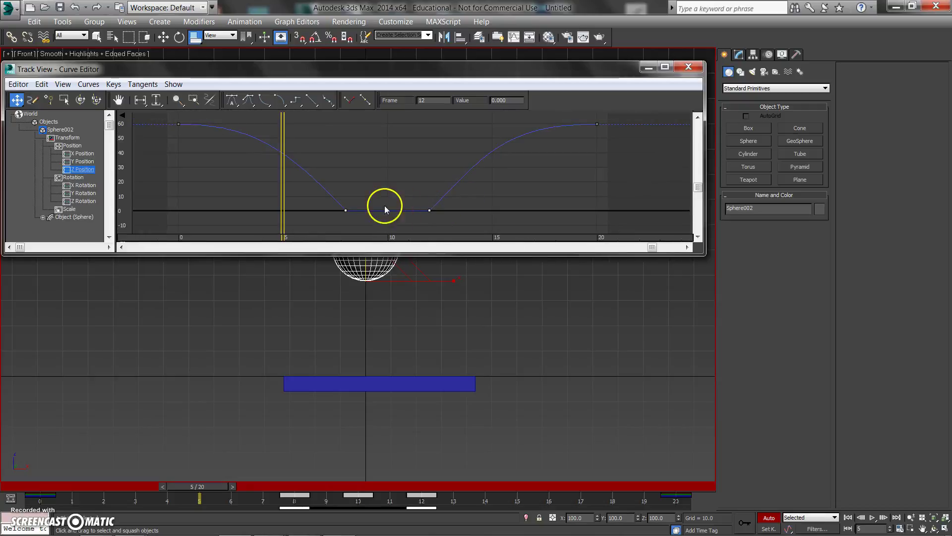
scroll(455, 208, "up", 1)
key("/")
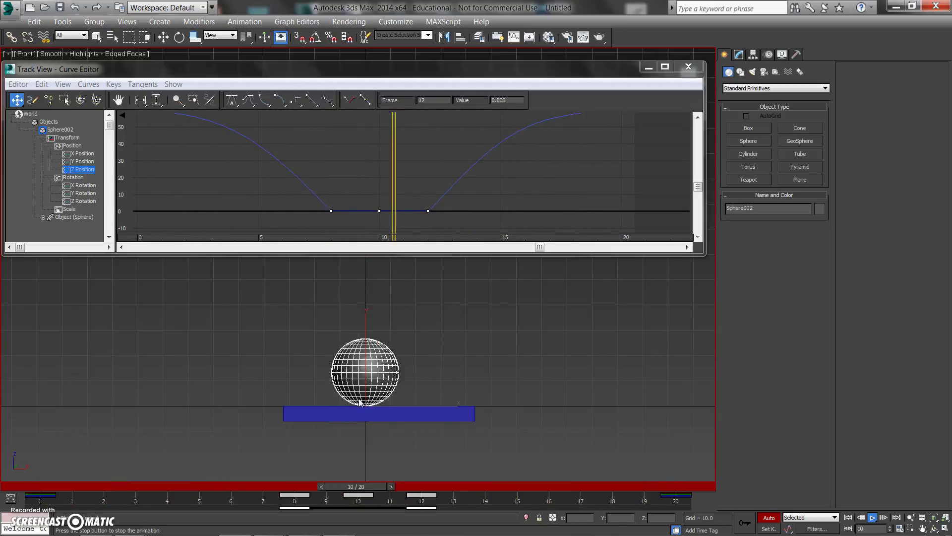
- Close the Curve Editor and scrub between frames 8 and 12
key("r")
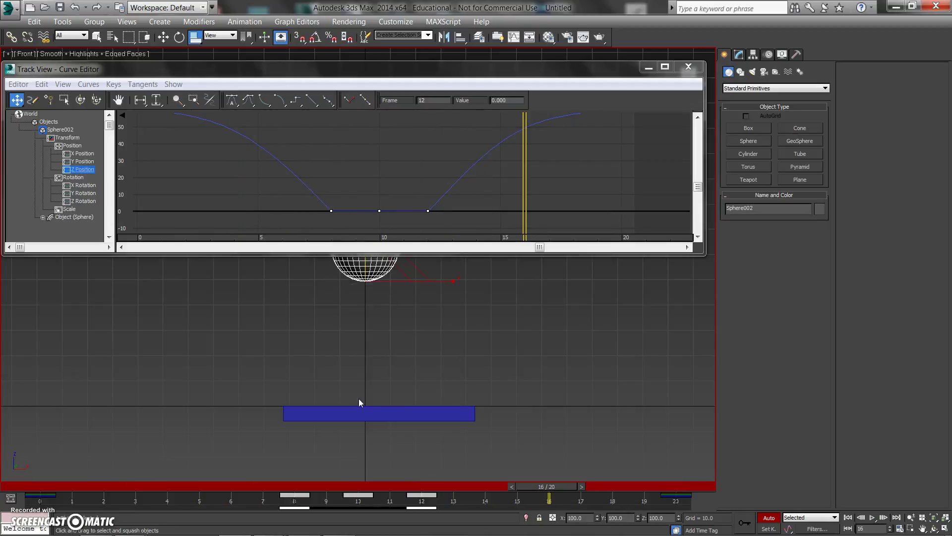
left_click(689, 67)
left_click_drag(278, 487, 319, 497)
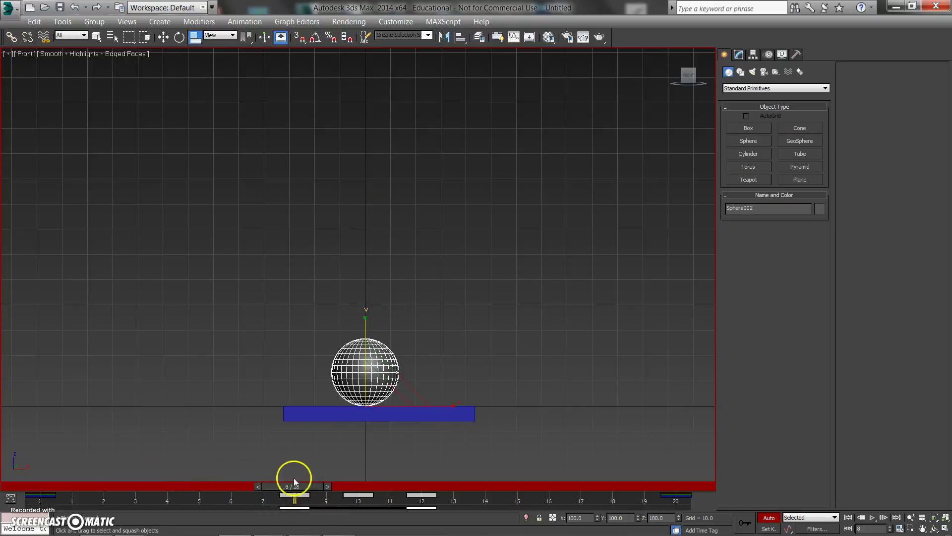
left_click_drag(297, 485, 346, 497)
- Try stretching the sphere on Y, cancel it, and return to frame 8
key("r")
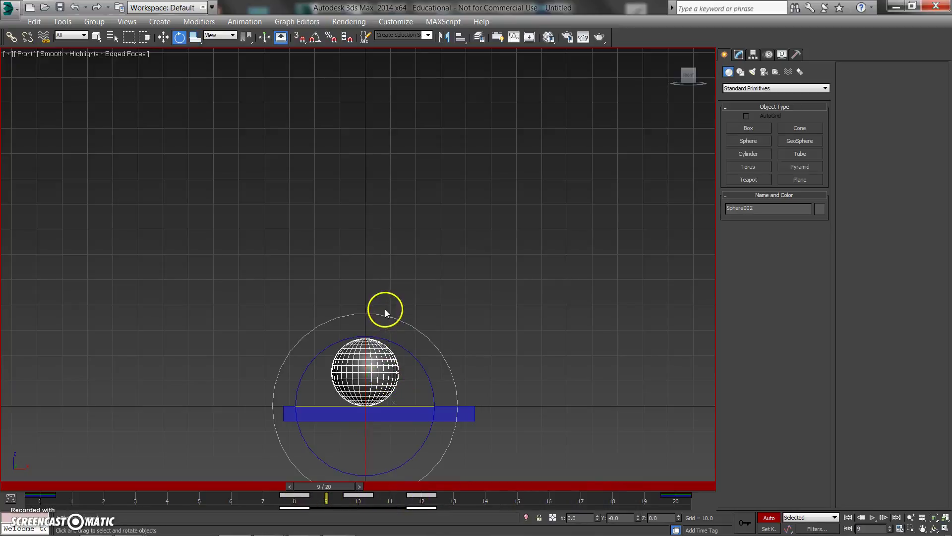
left_click_drag(366, 319, 370, 351)
right_click(370, 351)
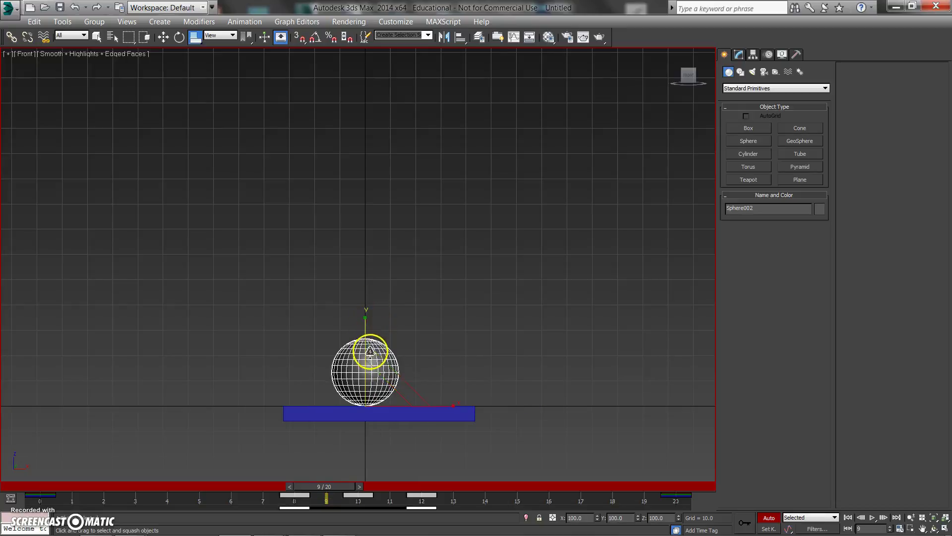
left_click_drag(352, 482, 308, 490)
left_click(320, 496)
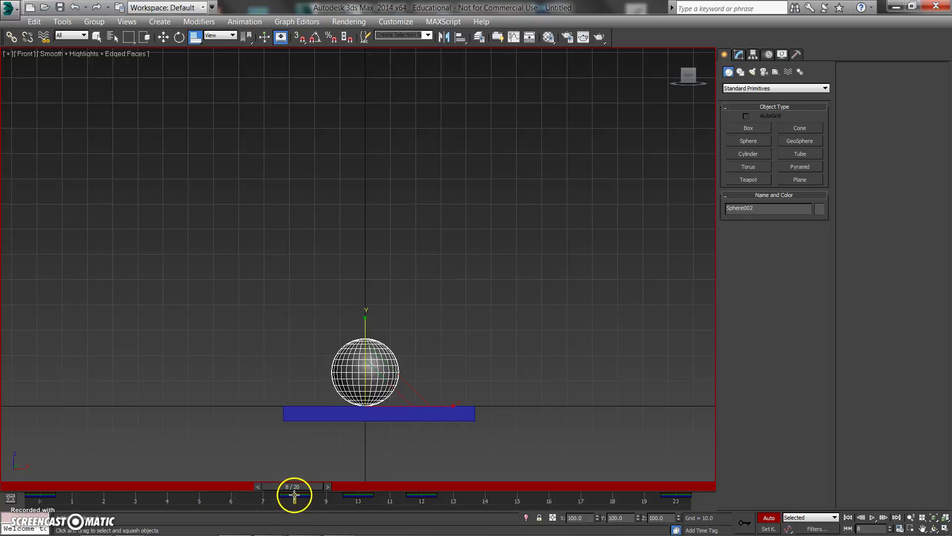
- Squash the sphere flat at its frame-10 ground contact with Select and Squash
left_click_drag(305, 487, 365, 489)
key("e")
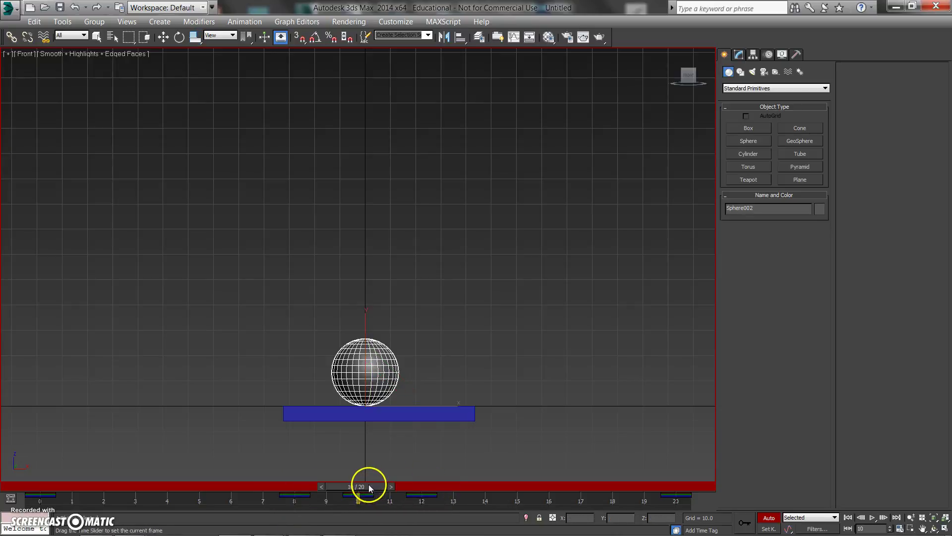
key("r")
left_click_drag(363, 316, 372, 379)
- Scrub back and play the animation to check the squash
left_click_drag(372, 490, 518, 518)
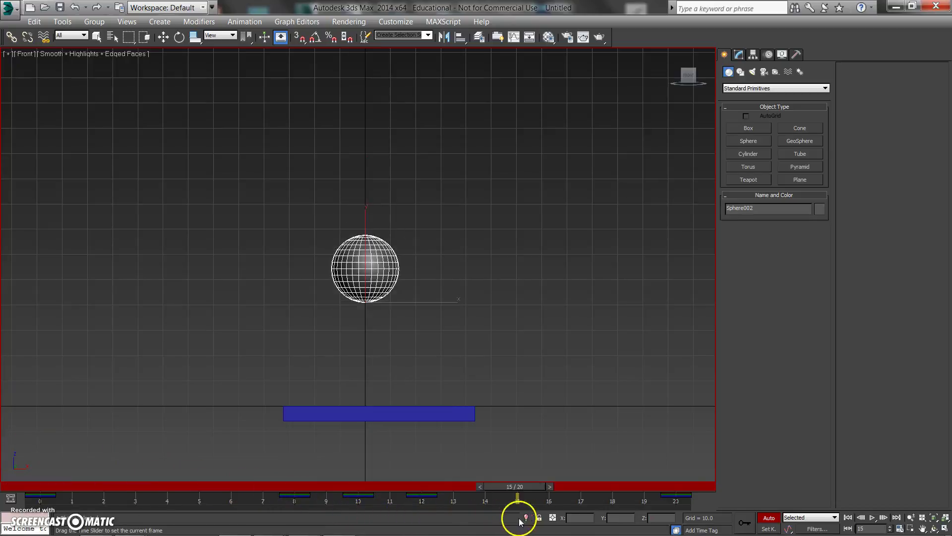
key("/")
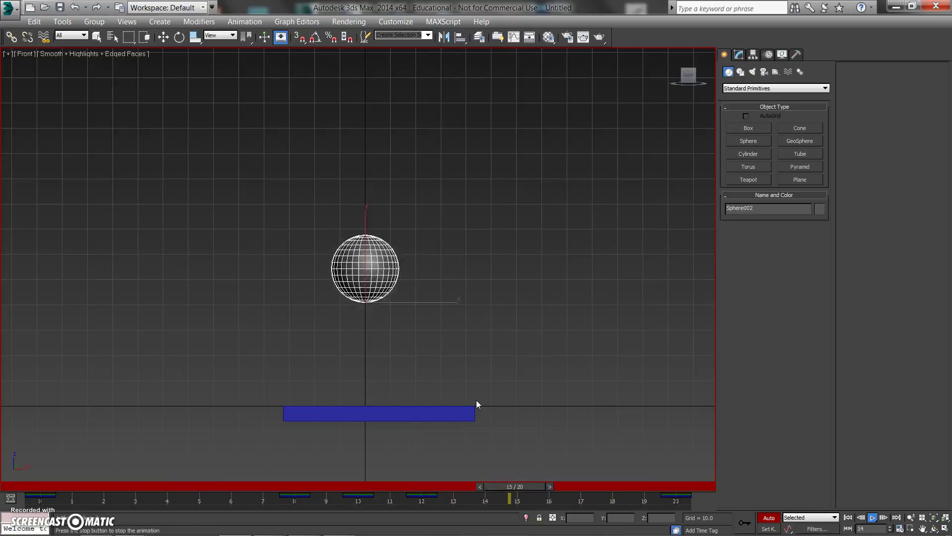
left_click(477, 417)
key("r")
key("slash")
- Stretch the sphere tall on Y at frame 12 and scrub to check it
left_click_drag(359, 484, 425, 493)
left_click_drag(366, 324, 412, 368)
left_click_drag(427, 482, 348, 486)
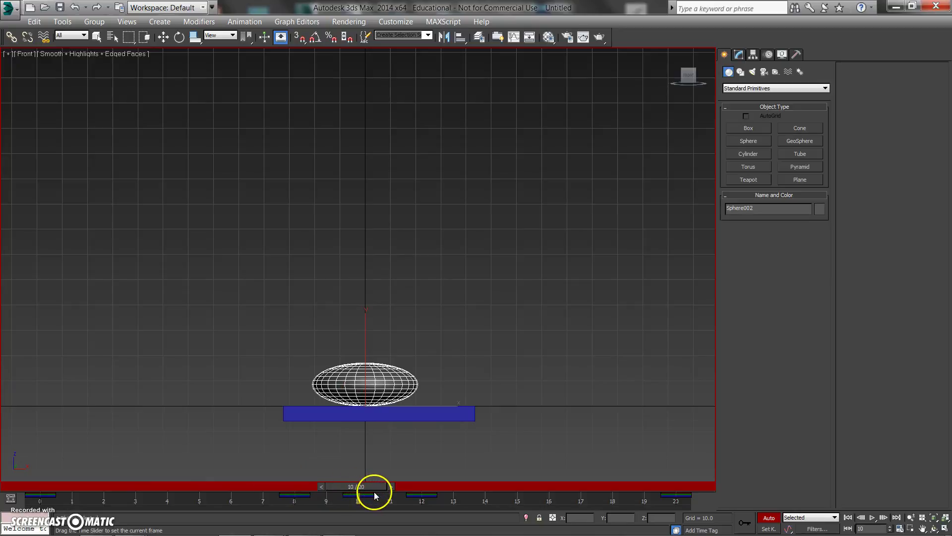
left_click_drag(375, 494, 681, 498)
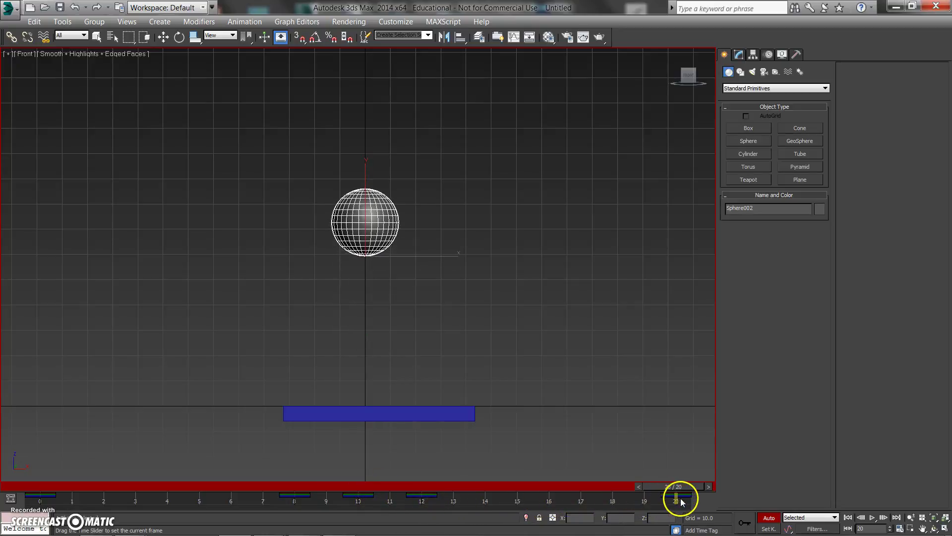
- Play the bounce in the Perspective view, orbiting and panning around the sphere
key("slash")
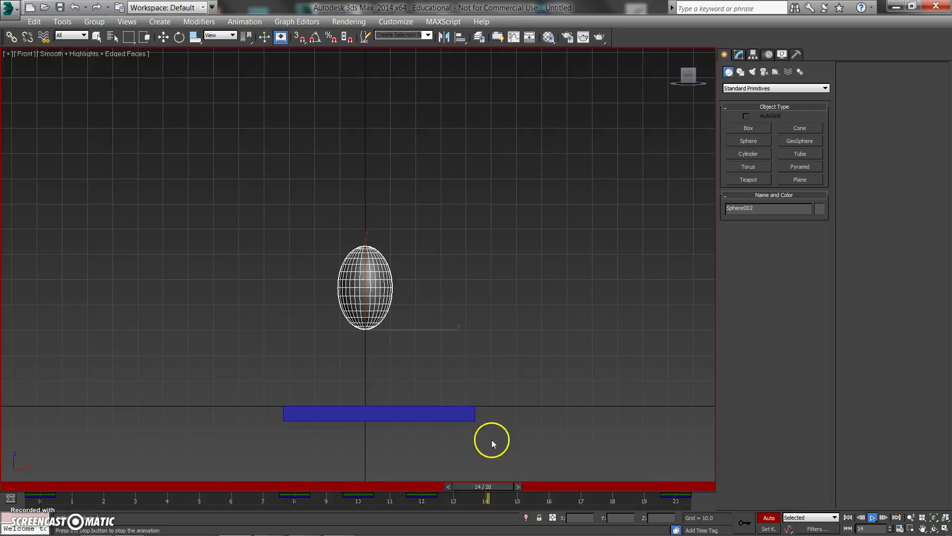
key("p")
middle_click_drag(454, 393, 453, 416, "alt")
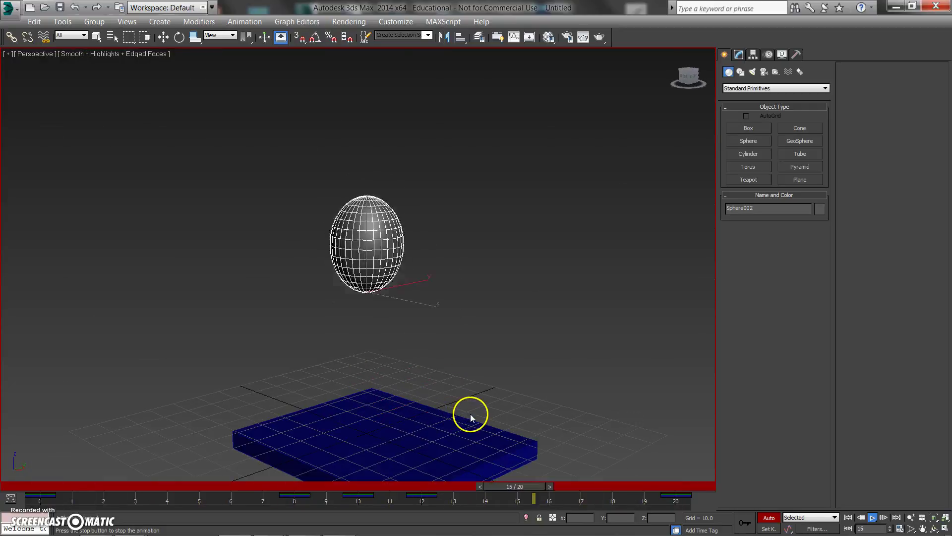
middle_click_drag(478, 403, 461, 343)
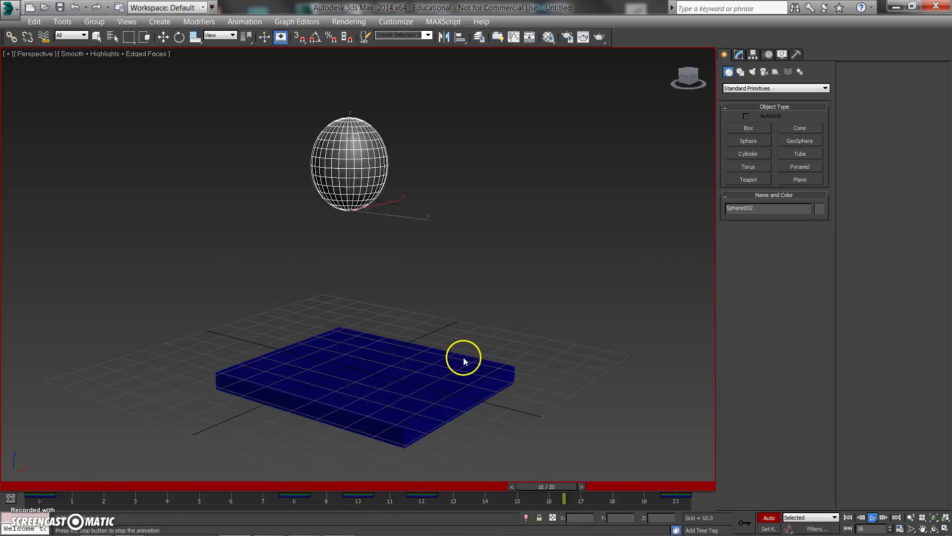
key("slash")
- Reopen the Curve Editor on the sphere's Z Position curve
key("r")
right_click(440, 287)
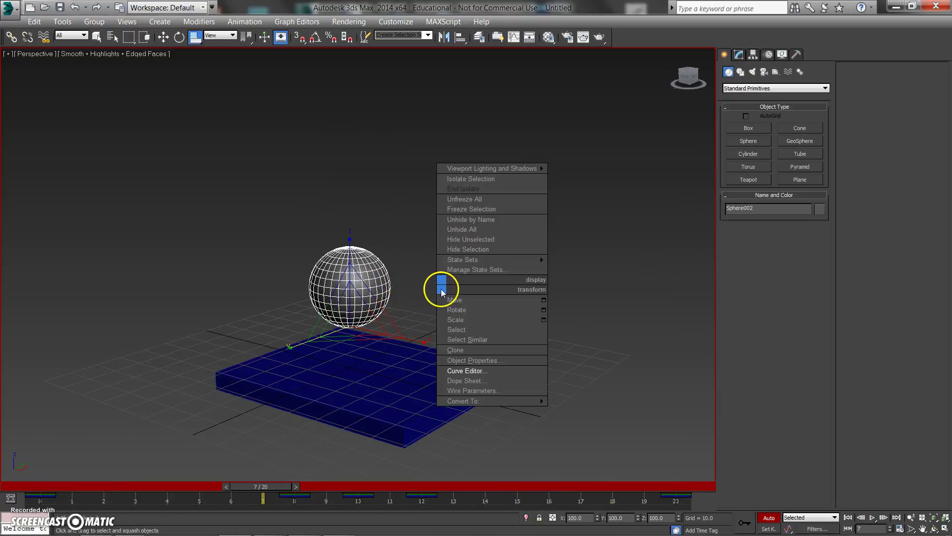
left_click(460, 369)
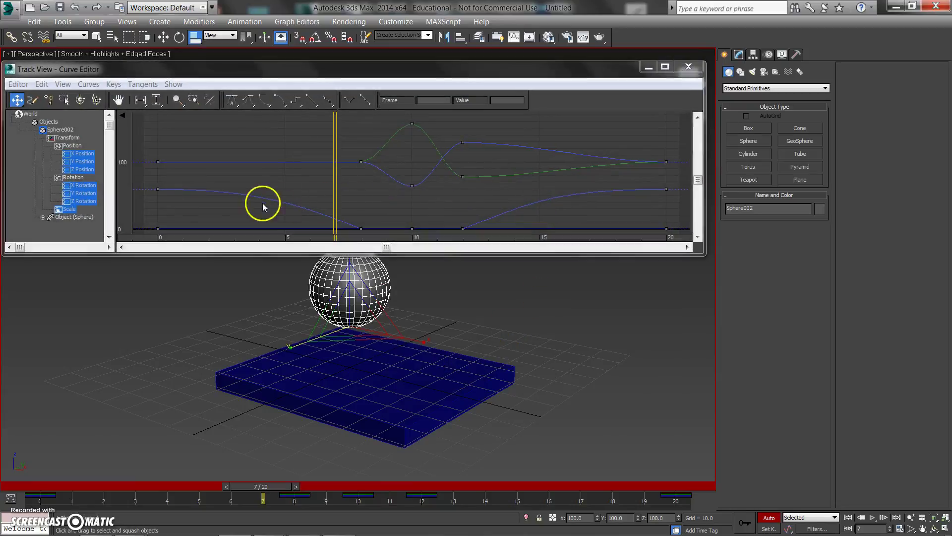
left_click(84, 169)
middle_click_drag(290, 198, 287, 186)
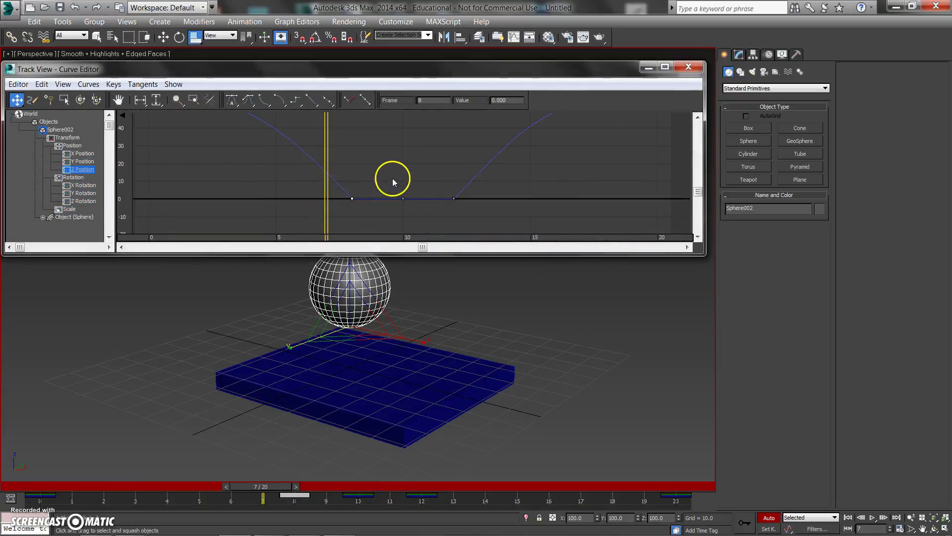
- Give the frame-8 and frame-12 keys custom tangents and adjust their handles
left_click(246, 101)
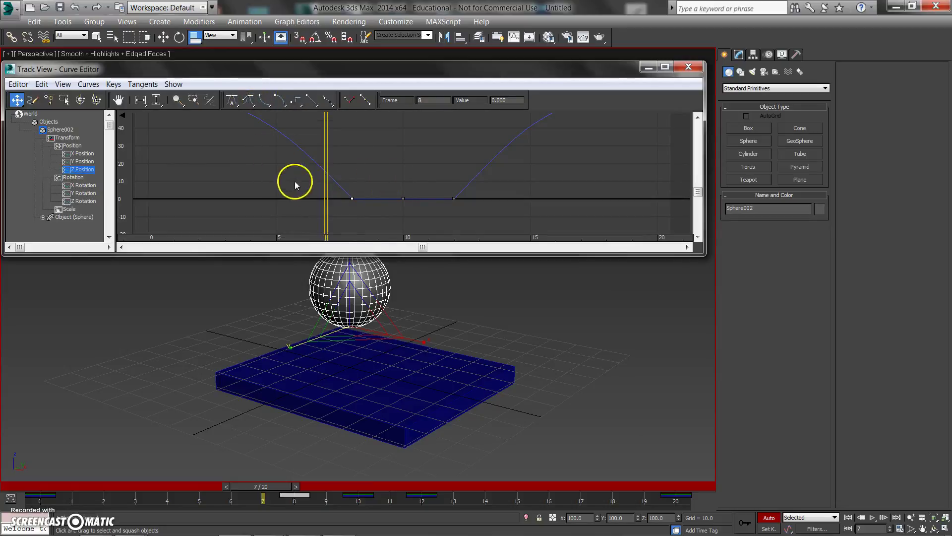
left_click(250, 101)
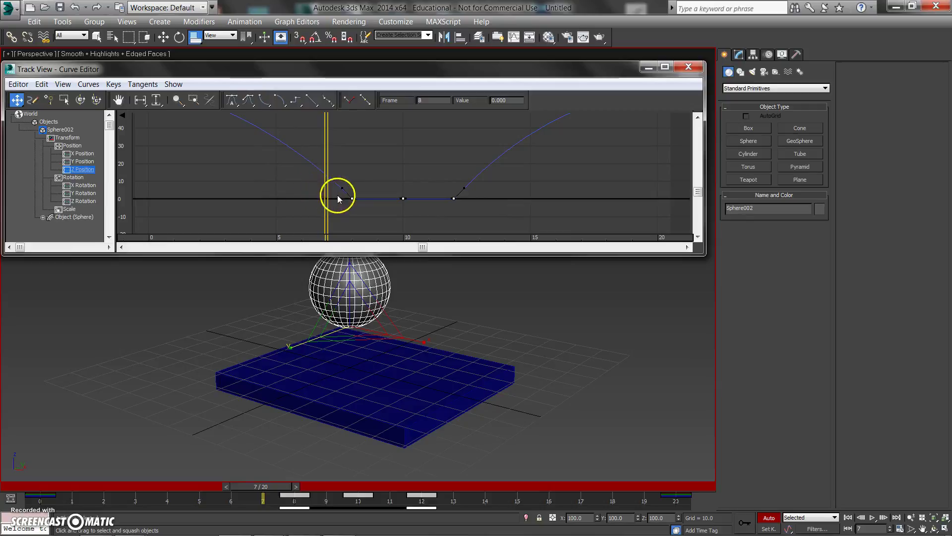
left_click_drag(345, 189, 350, 173)
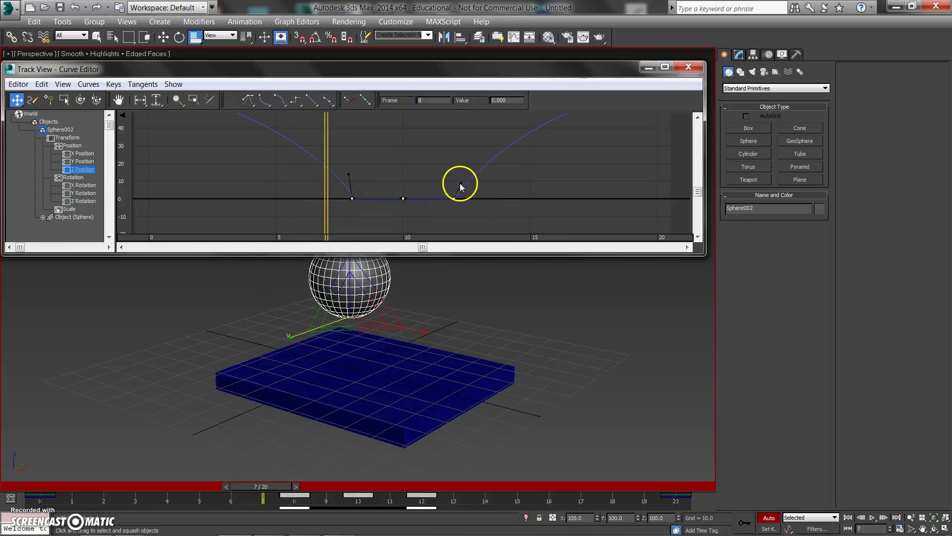
left_click_drag(455, 178, 456, 176)
- Adjust the tangent handles of the top keys at frames 0 and 20
scroll(379, 186, "down", 2)
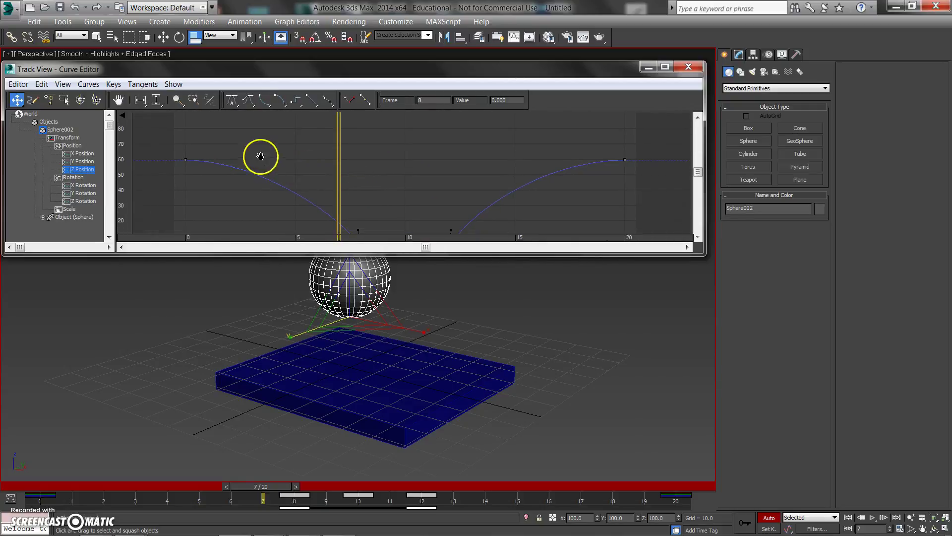
left_click_drag(165, 131, 210, 158)
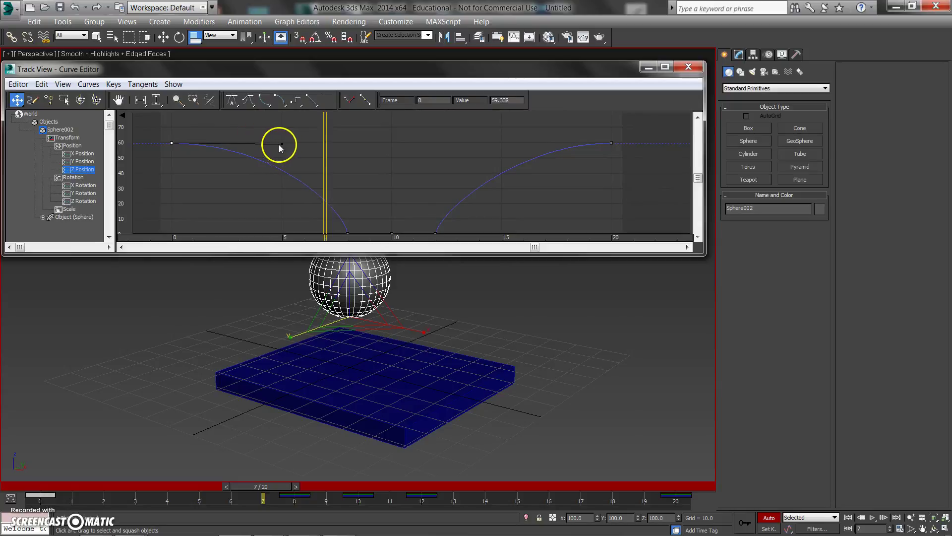
left_click_drag(282, 142, 283, 143)
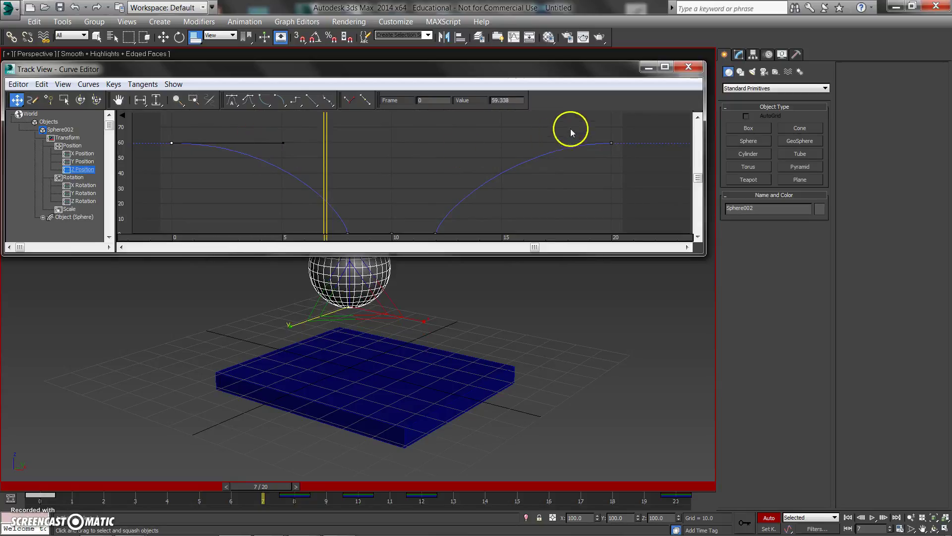
left_click_drag(499, 139, 490, 139)
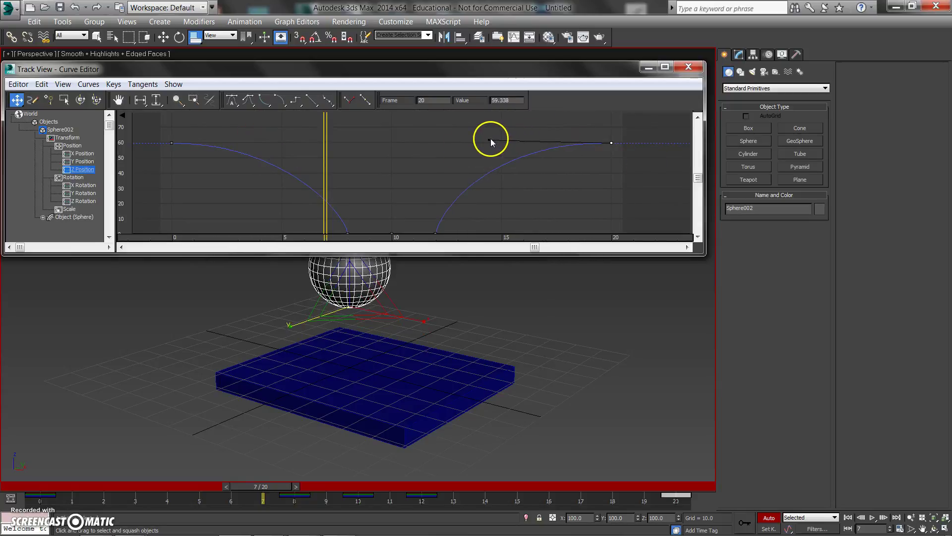
- Close the Curve Editor and play the bounce, panning so the scene sits higher in view
left_click(688, 67)
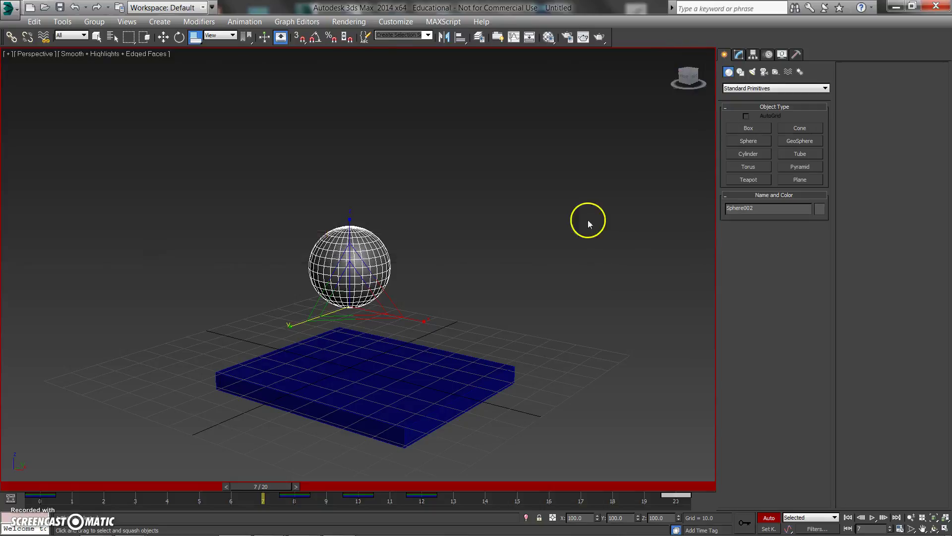
key("/")
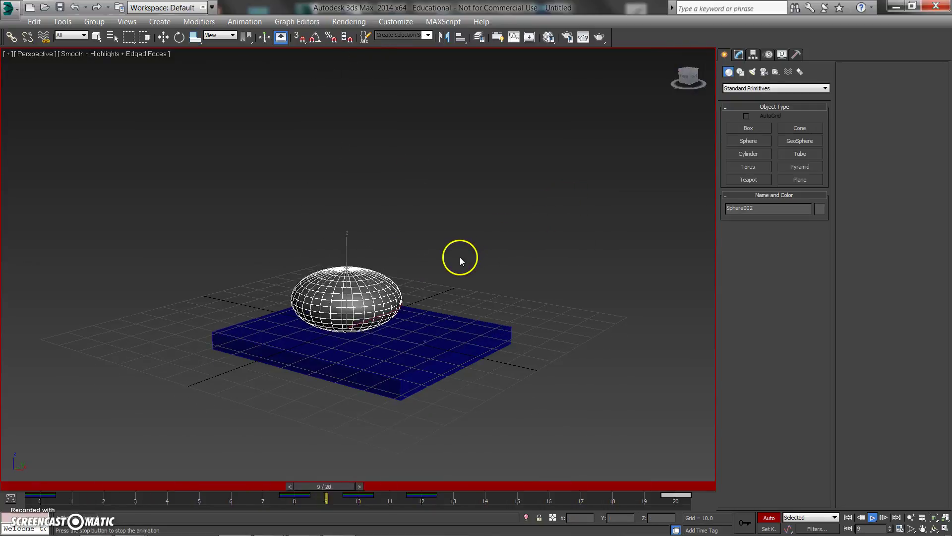
scroll(511, 322, "down", 2)
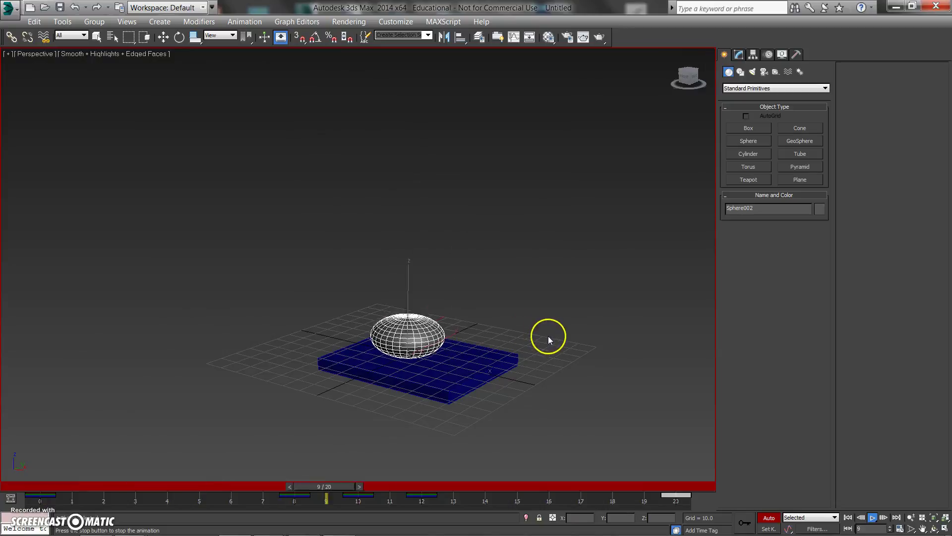
middle_click_drag(548, 335, 513, 334)
- Stop playback and squash-scale the sphere tall and thin at frame 8
key("r")
left_click(340, 476)
left_click_drag(344, 489, 294, 487)
left_click_drag(385, 223, 385, 205)
left_click_drag(281, 487, 588, 474)
- Replay the bounce from a more frontal angle, recheck the frame-8 stretch, and play it again
key("slash")
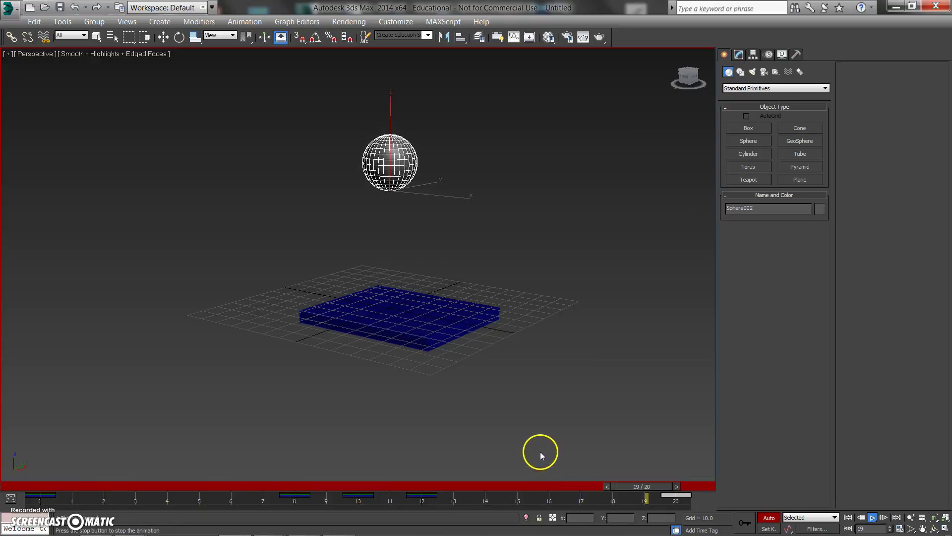
middle_click_drag(439, 400, 465, 395, "alt")
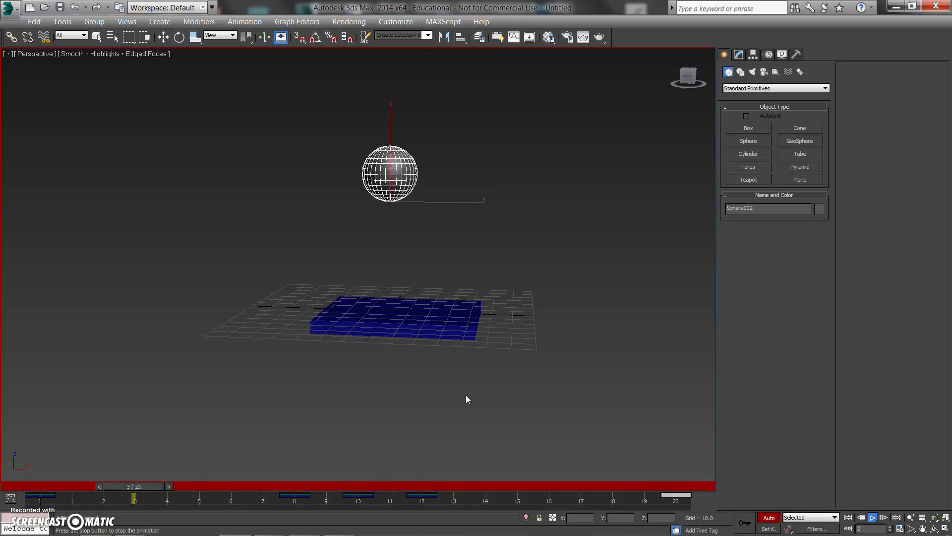
key("/")
key("r")
left_click_drag(99, 484, 695, 498)
key("r")
key("slash")
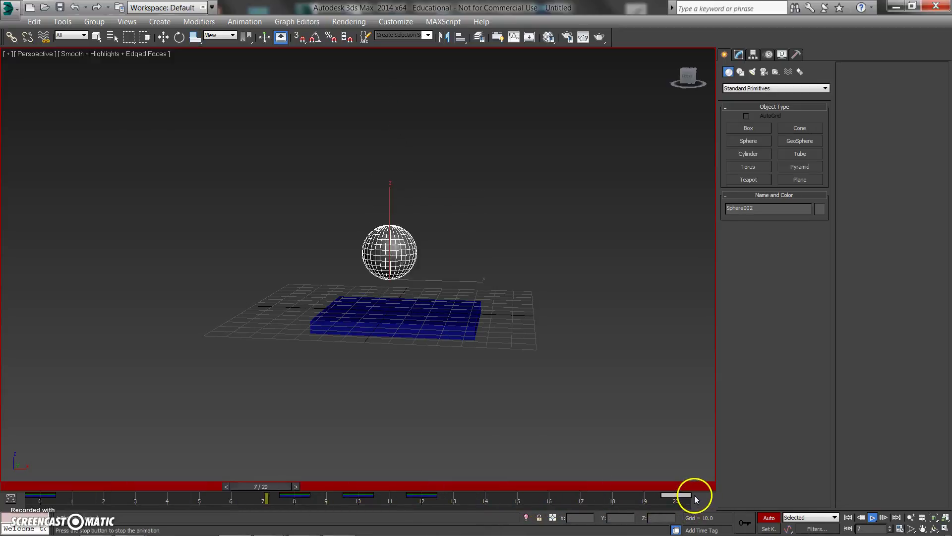